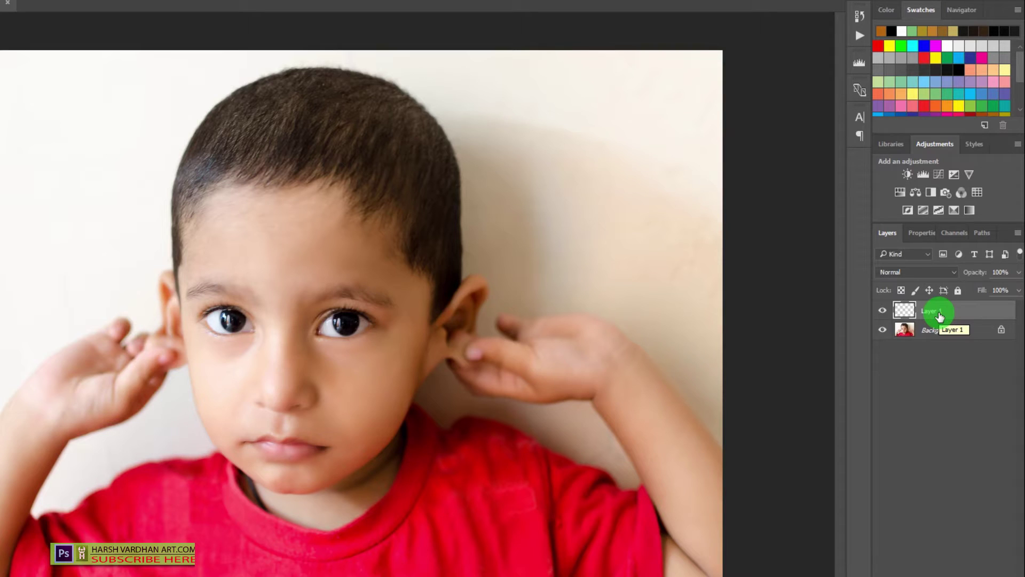
# Try out a 50% Gray fill on Layer 1 with the Overlay blend mode.
pyautogui.hotkey('shift', 'BackSpace')
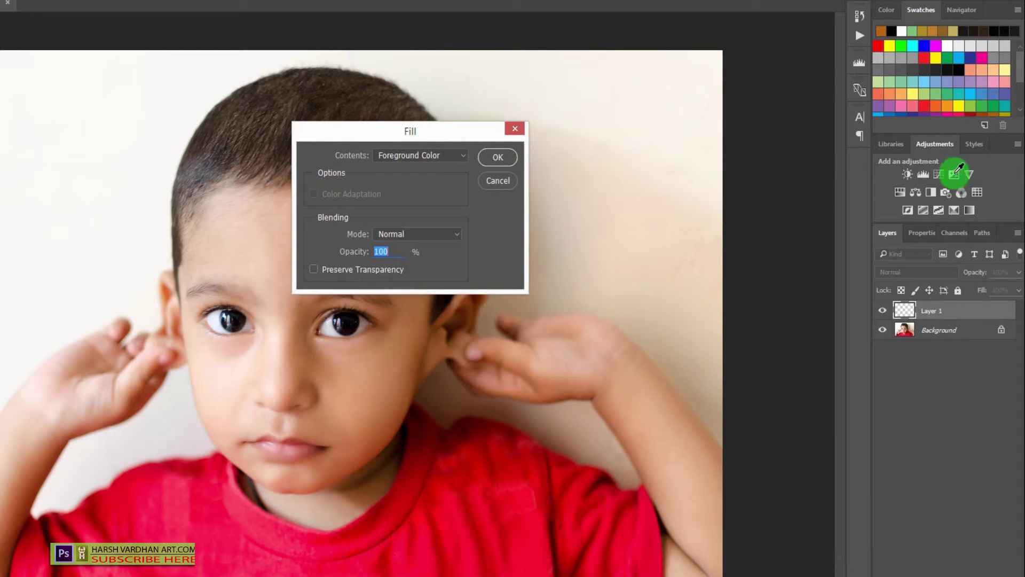
pyautogui.moveTo(420, 135); pyautogui.dragTo(474, 105)
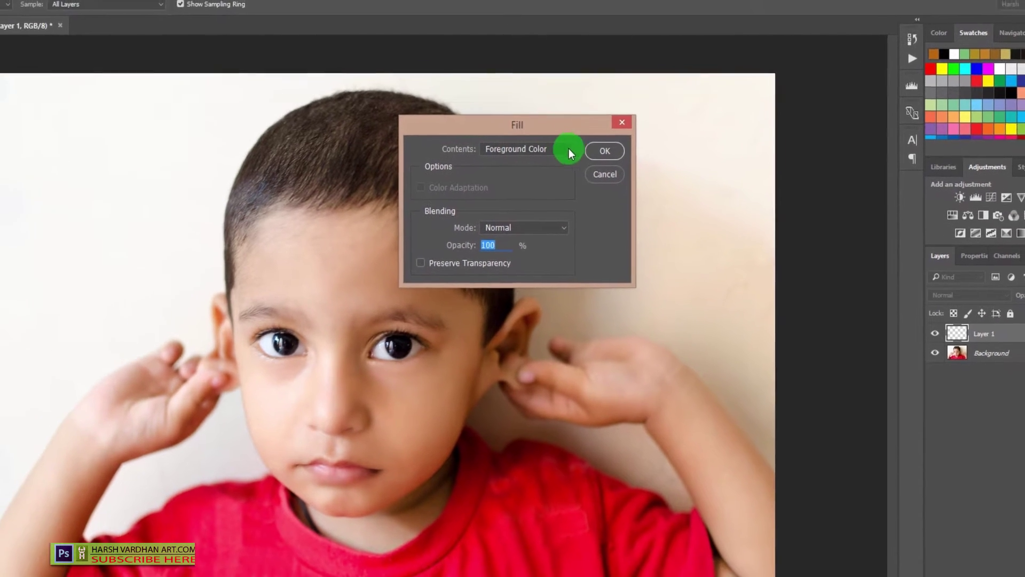
pyautogui.click(516, 127)
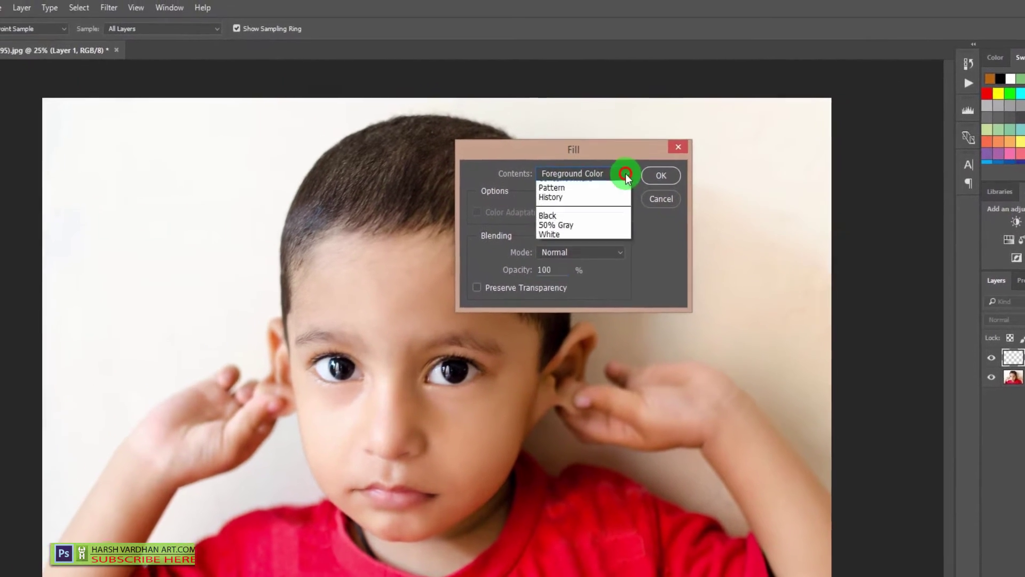
pyautogui.click(610, 265)
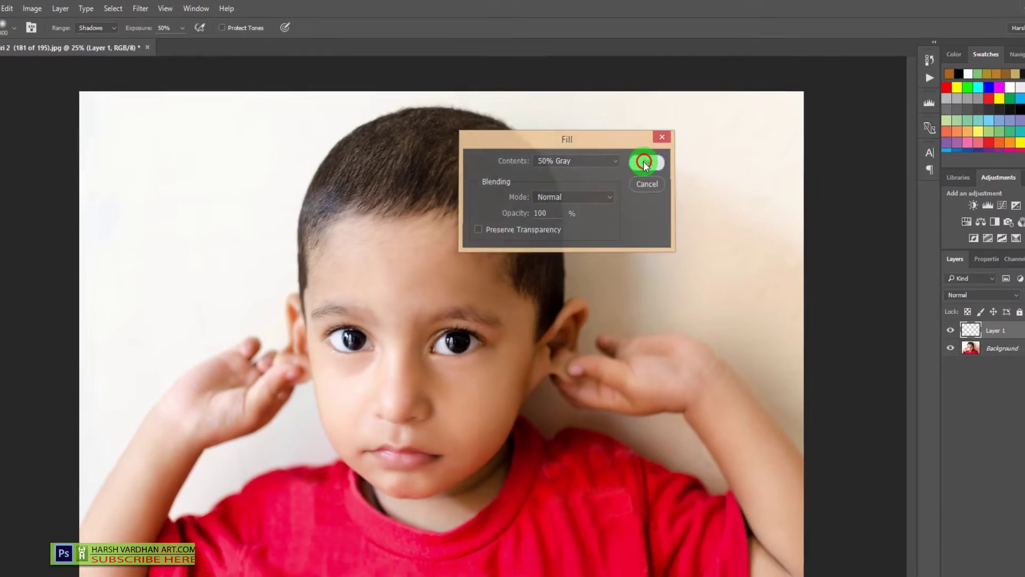
pyautogui.click(664, 177)
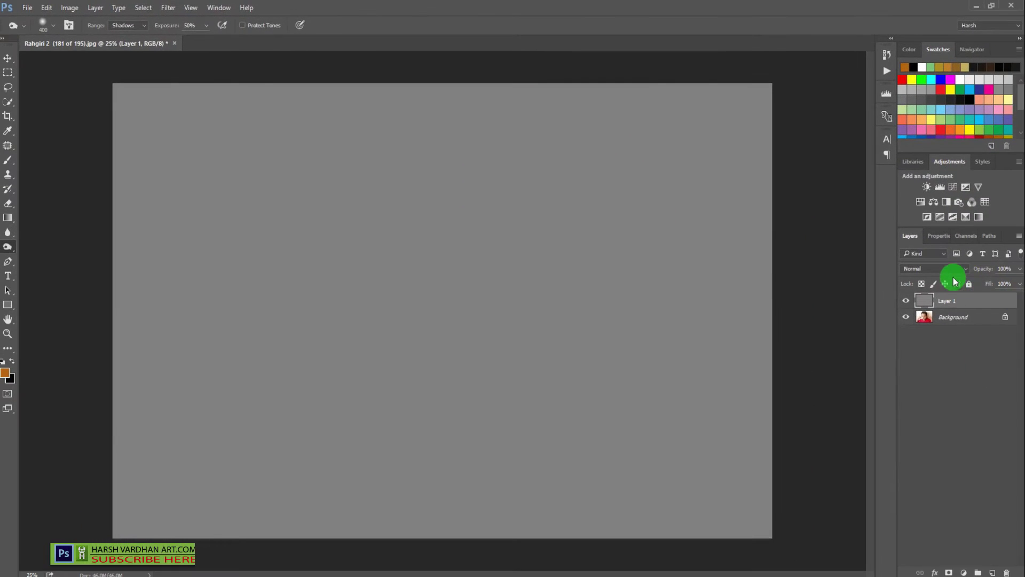
pyautogui.click(953, 269)
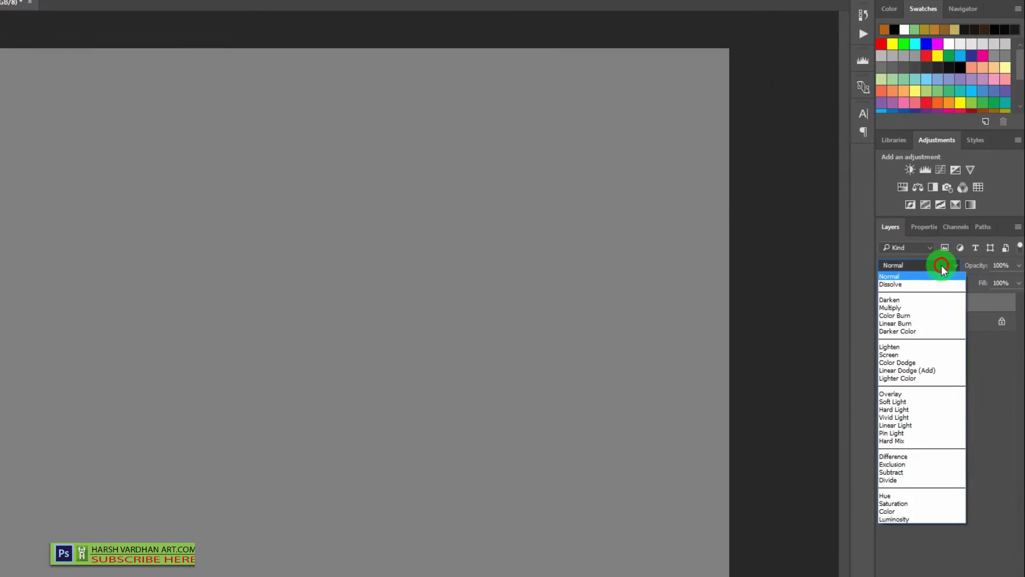
pyautogui.click(905, 396)
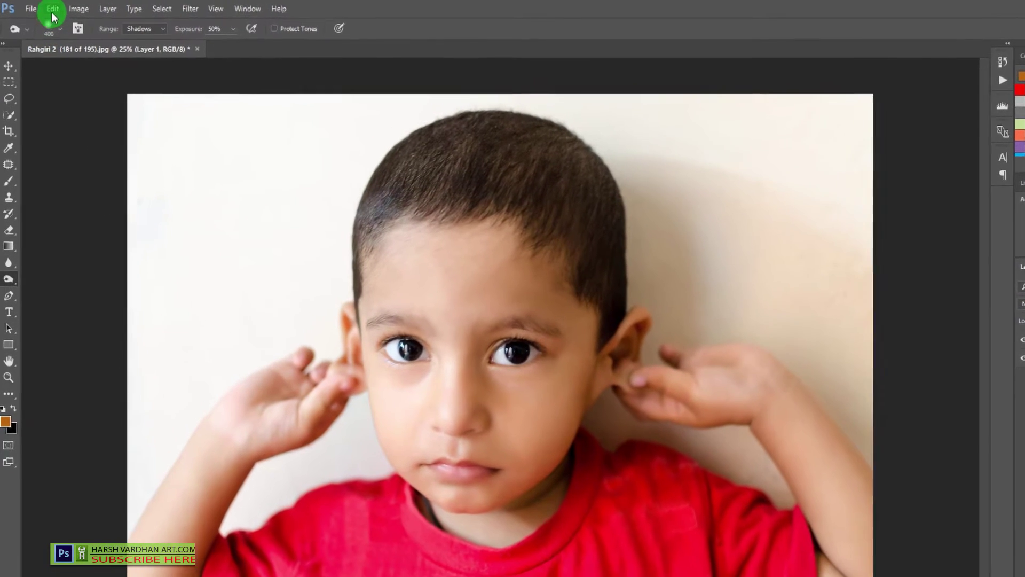
# Fill Layer 1 with 50% Gray in Normal mode at 100% opacity, and switch the layer's blend mode to Overlay.
pyautogui.click(53, 10)
pyautogui.click(64, 189)
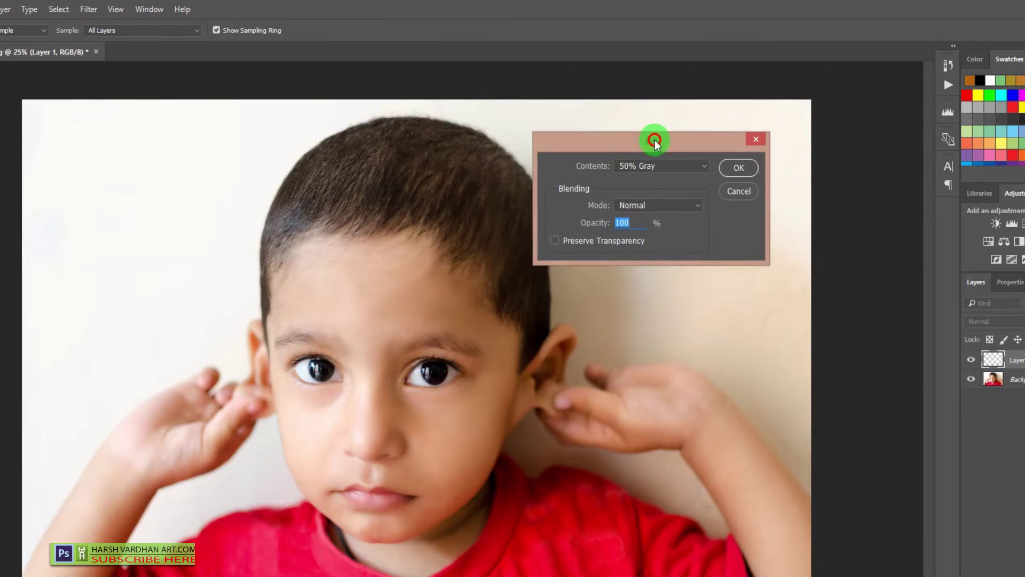
pyautogui.moveTo(654, 141); pyautogui.dragTo(628, 138)
pyautogui.click(667, 162)
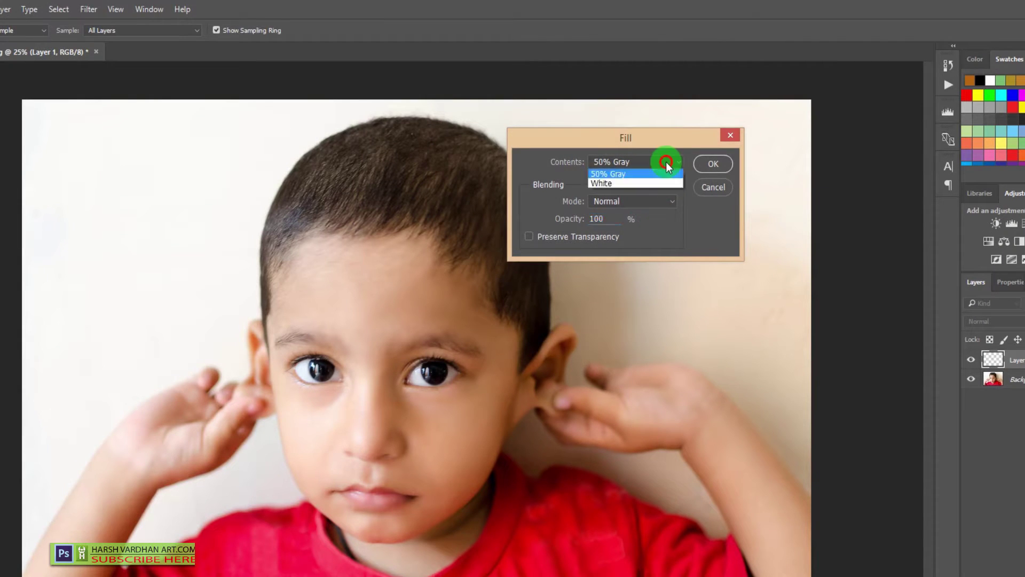
pyautogui.click(658, 256)
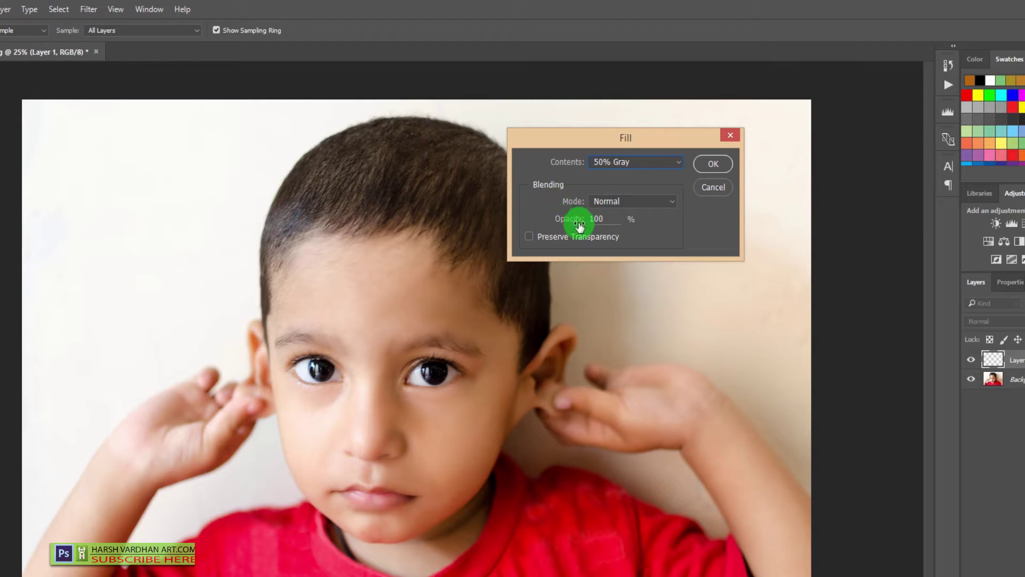
pyautogui.click(718, 170)
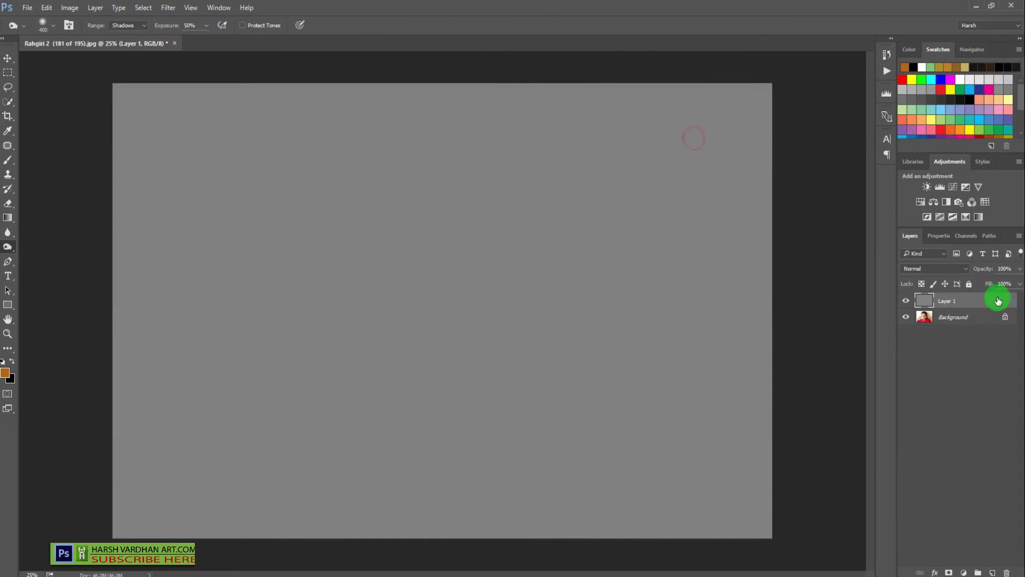
pyautogui.click(952, 272)
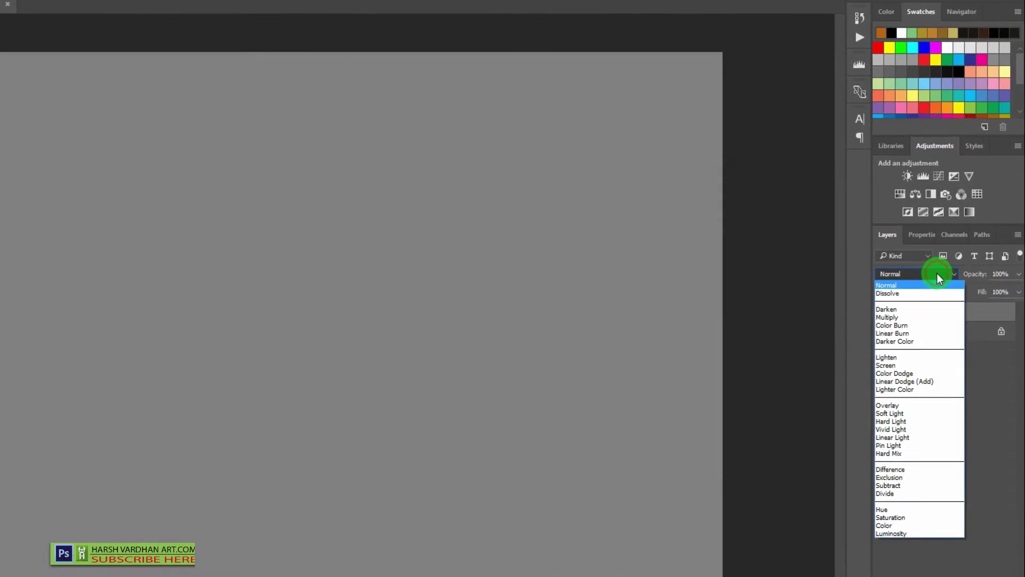
pyautogui.click(911, 396)
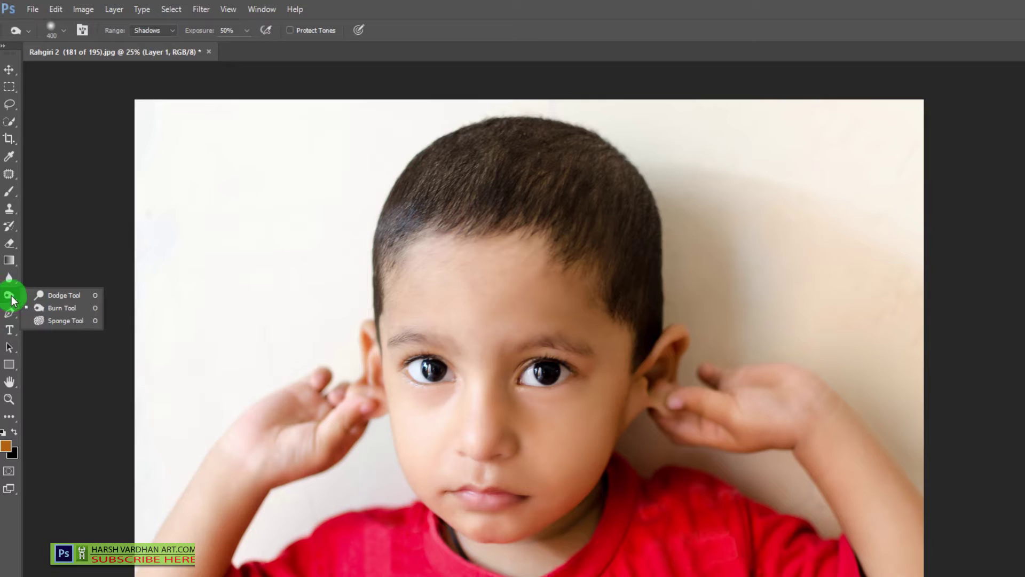
# Activate the Dodge tool with its range on Midtones and set the exposure to 10%.
pyautogui.click(43, 294)
pyautogui.moveTo(7, 296); pyautogui.dragTo(79, 295)
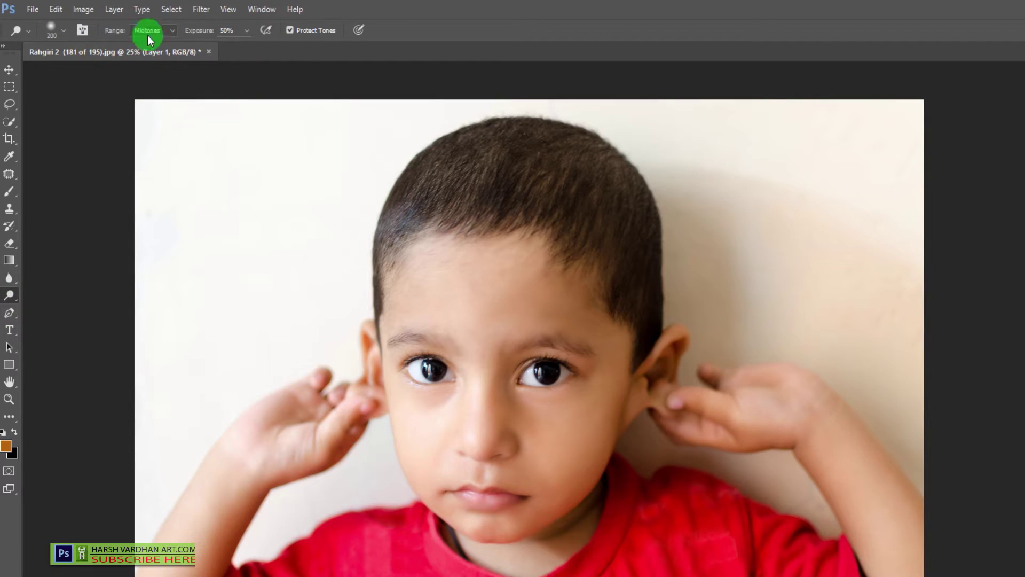
pyautogui.click(170, 33)
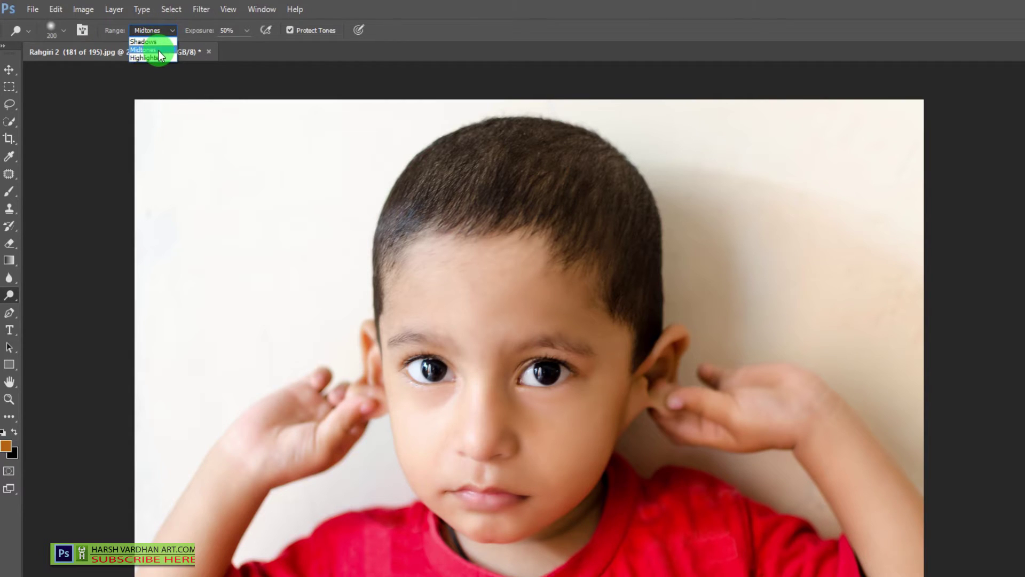
pyautogui.click(158, 50)
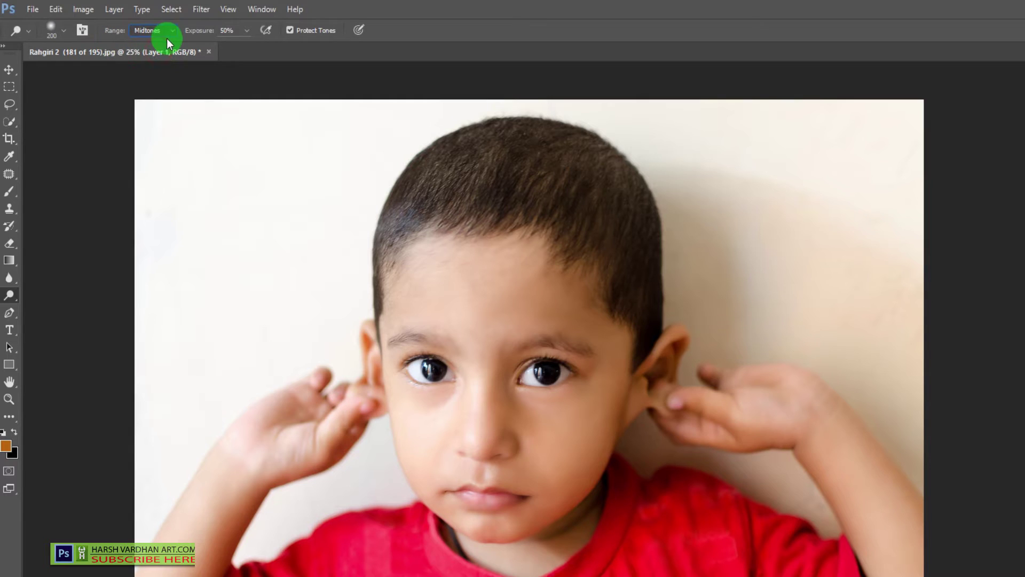
pyautogui.click(228, 30)
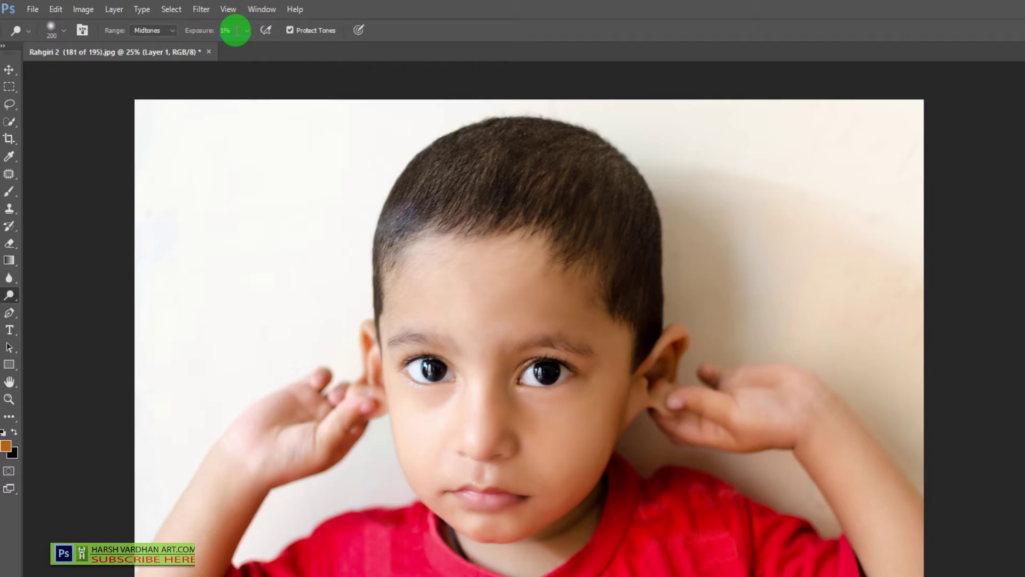
pyautogui.click(434, 28)
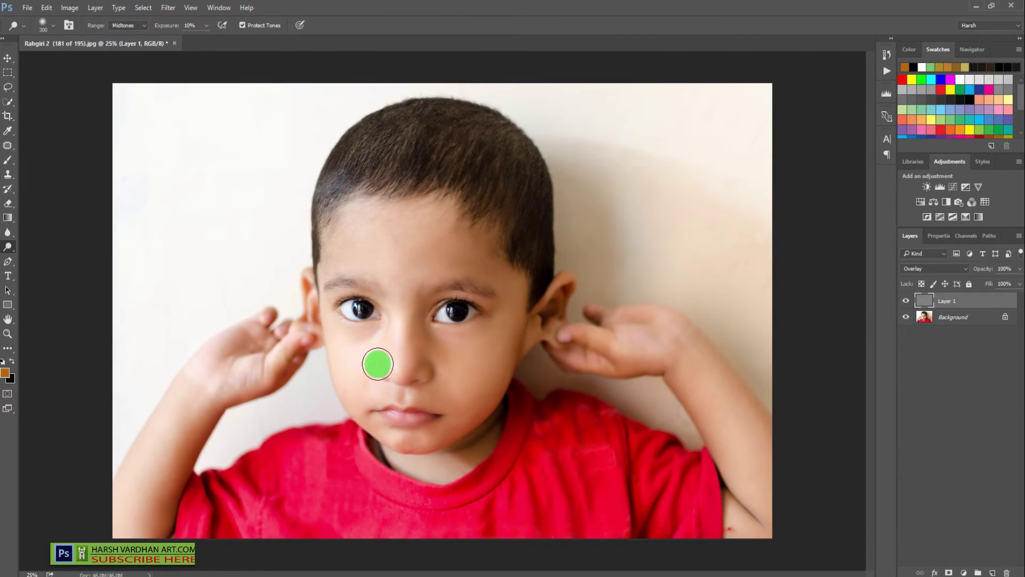
# Lighten the boy's forehead below the hairline with Dodge strokes, using a soft brush of about 250 px.
pyautogui.press(']')
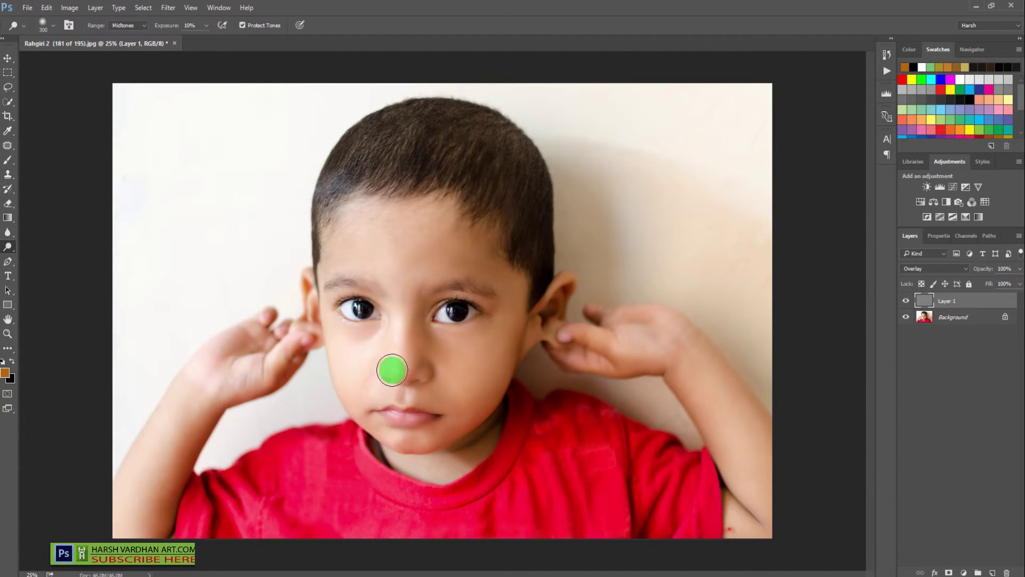
pyautogui.press('[')
pyautogui.press('[')
pyautogui.press('[')
pyautogui.press('[')
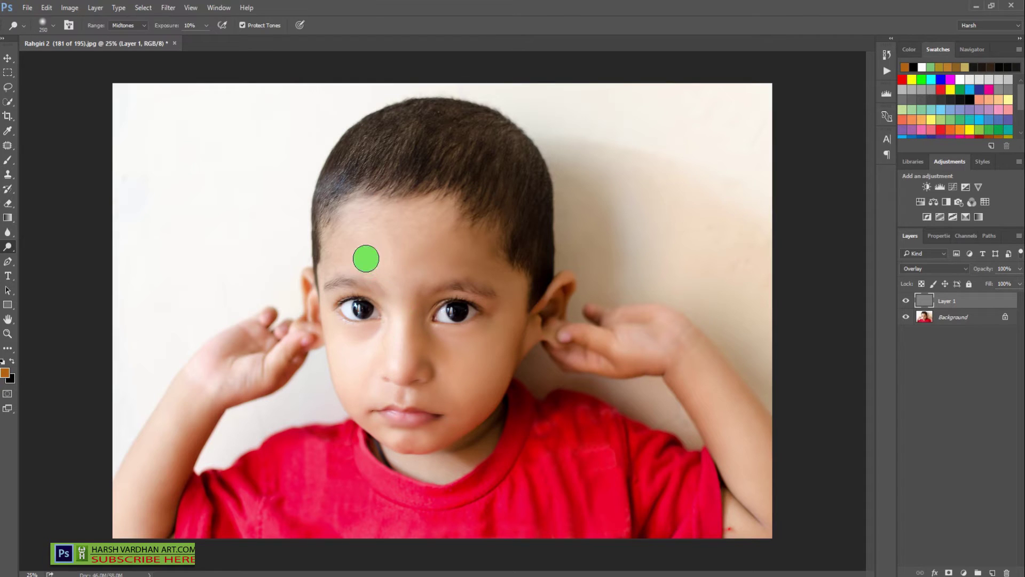
pyautogui.press(']')
pyautogui.press(']')
pyautogui.click(372, 215)
pyautogui.moveTo(391, 220); pyautogui.dragTo(432, 196)
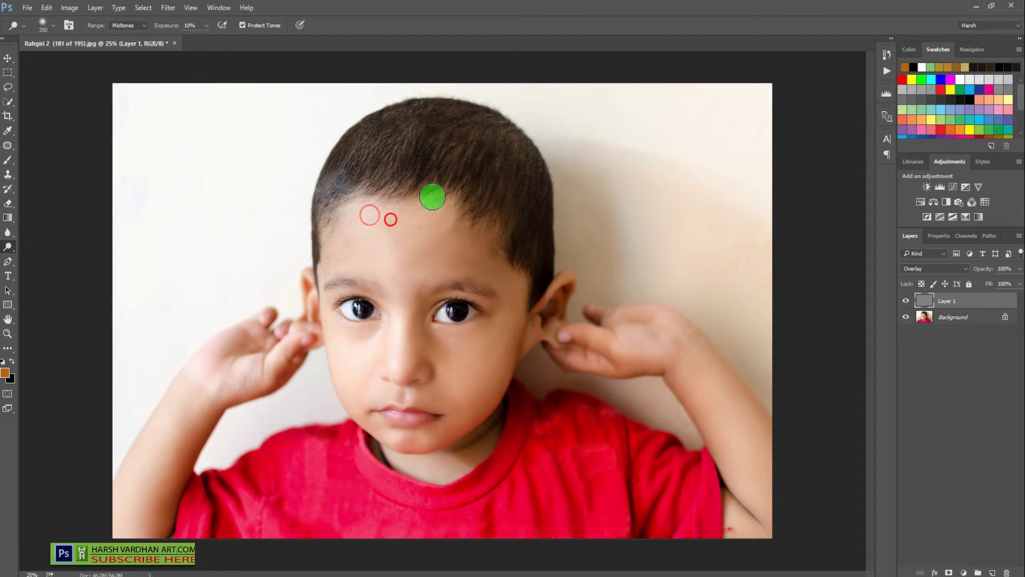
pyautogui.click(398, 218)
pyautogui.click(435, 201)
pyautogui.click(407, 219)
pyautogui.moveTo(396, 242)
pyautogui.mouseDown()
pyautogui.moveTo(453, 207)
pyautogui.moveTo(347, 222)
pyautogui.mouseUp()
pyautogui.click(406, 237)
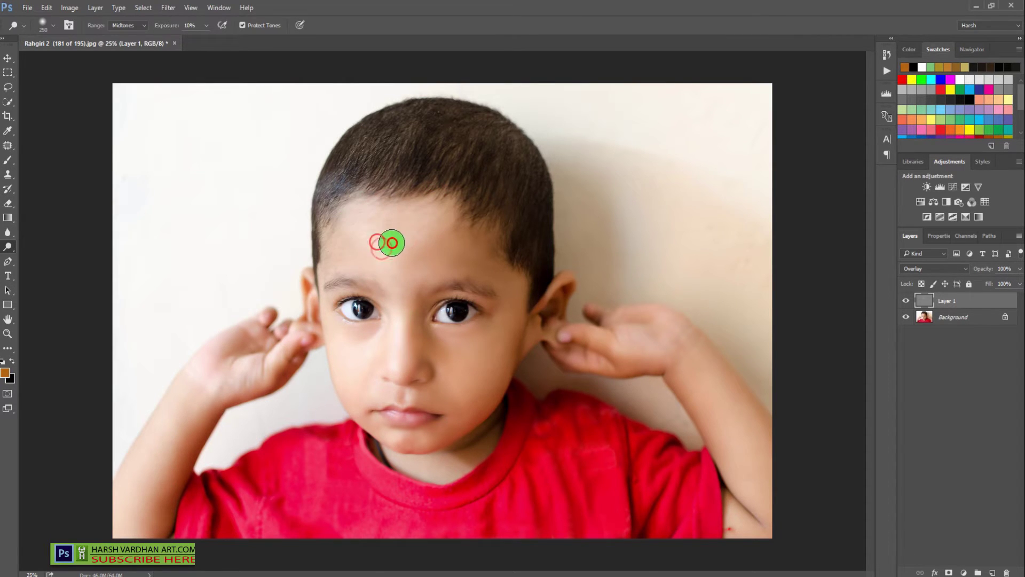
# Dodge the skin at the outer edge of the image-left eye with a brush reduced to about 100 px.
pyautogui.press('[')
pyautogui.press('[')
pyautogui.press('[')
pyautogui.press('[')
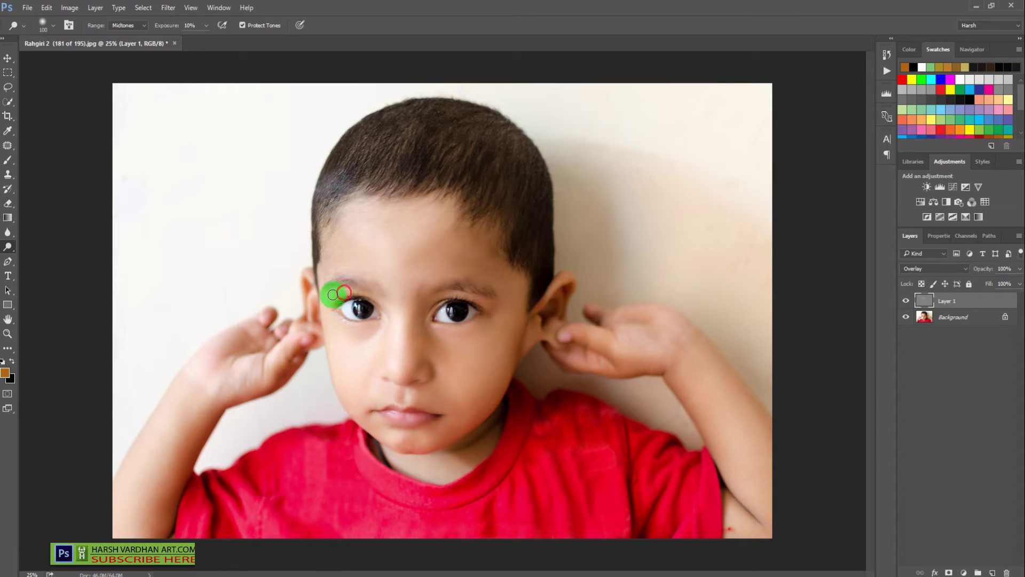
pyautogui.moveTo(333, 294)
pyautogui.mouseDown()
pyautogui.moveTo(373, 290)
pyautogui.moveTo(355, 292)
pyautogui.moveTo(386, 303)
pyautogui.moveTo(341, 292)
pyautogui.moveTo(331, 297)
pyautogui.moveTo(356, 295)
pyautogui.moveTo(339, 317)
pyautogui.mouseUp()
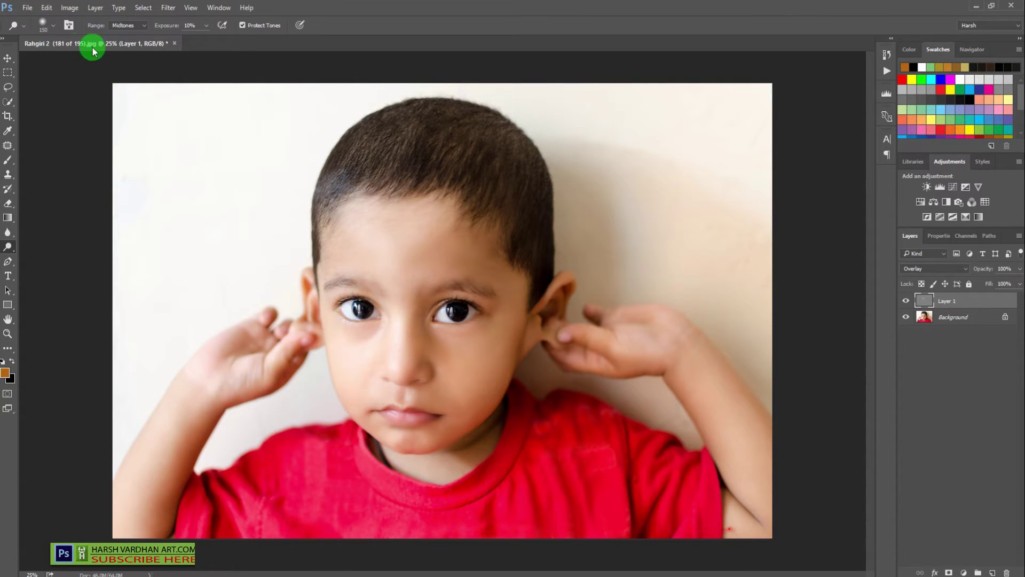
# Keep the Dodge brush at 0% hardness, enlarge it to about 175 px, and lighten the cheek under the image-left eye.
pyautogui.click(52, 25)
pyautogui.click(60, 86)
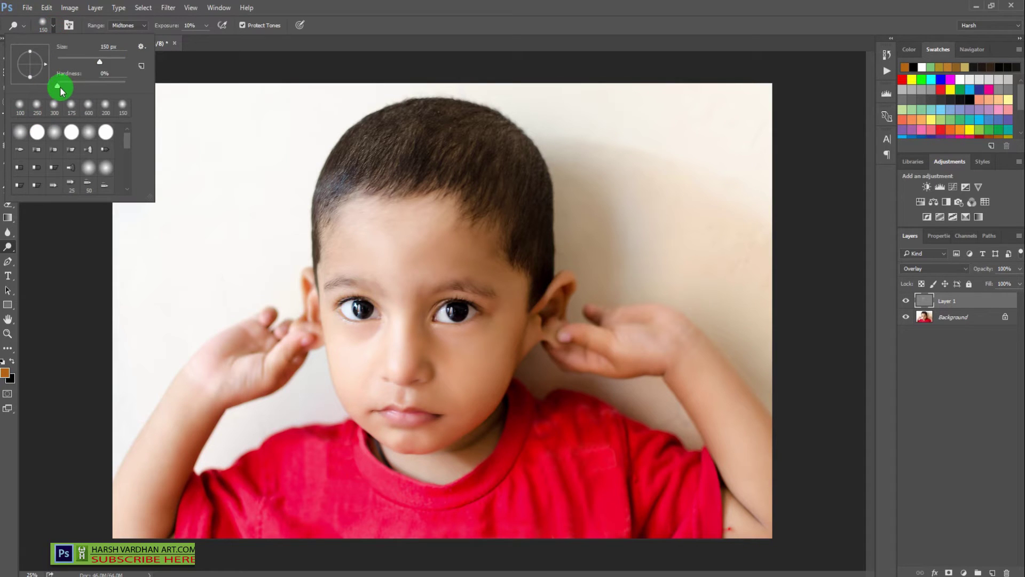
pyautogui.click(340, 2)
pyautogui.press(']')
pyautogui.press(']')
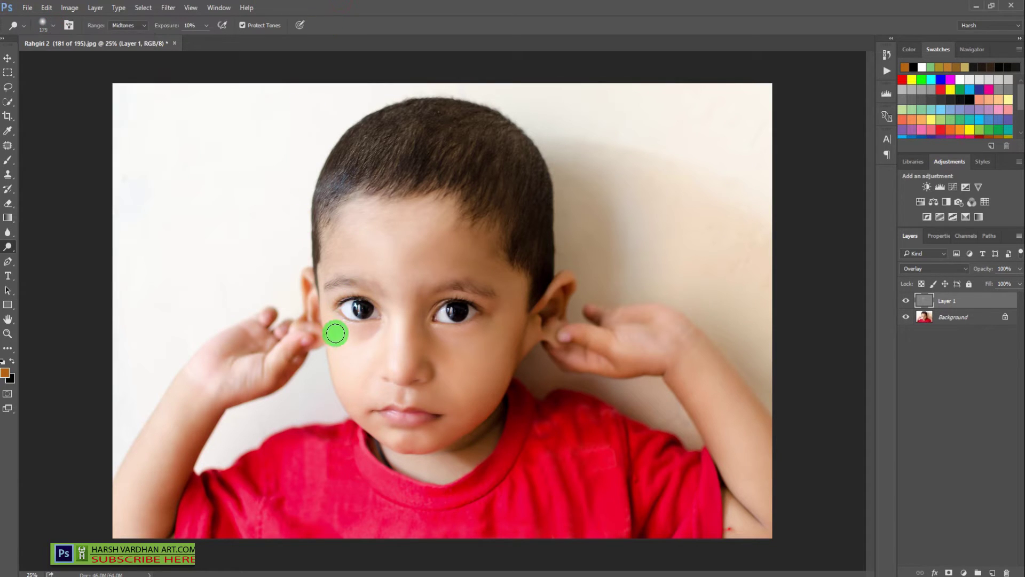
pyautogui.moveTo(363, 349)
pyautogui.mouseDown()
pyautogui.moveTo(339, 344)
pyautogui.moveTo(365, 346)
pyautogui.moveTo(386, 325)
pyautogui.moveTo(372, 344)
pyautogui.moveTo(387, 330)
pyautogui.mouseUp()
# Dodge the lower part of the image-left cheek and along the jaw to the chin with a smaller brush.
pyautogui.press('[')
pyautogui.press('[')
pyautogui.moveTo(349, 390); pyautogui.dragTo(359, 381)
pyautogui.moveTo(360, 384)
pyautogui.mouseDown()
pyautogui.moveTo(385, 385)
pyautogui.moveTo(380, 394)
pyautogui.moveTo(405, 402)
pyautogui.moveTo(408, 394)
pyautogui.moveTo(390, 407)
pyautogui.moveTo(406, 409)
pyautogui.moveTo(389, 405)
pyautogui.moveTo(380, 409)
pyautogui.moveTo(406, 408)
pyautogui.moveTo(385, 425)
pyautogui.moveTo(377, 419)
pyautogui.moveTo(410, 431)
pyautogui.moveTo(394, 433)
pyautogui.moveTo(435, 437)
pyautogui.mouseUp()
pyautogui.press('[')
pyautogui.click(376, 394)
# Lighten the image-right cheek and the temple beside the eyebrow with an enlarged Dodge brush.
pyautogui.press(']')
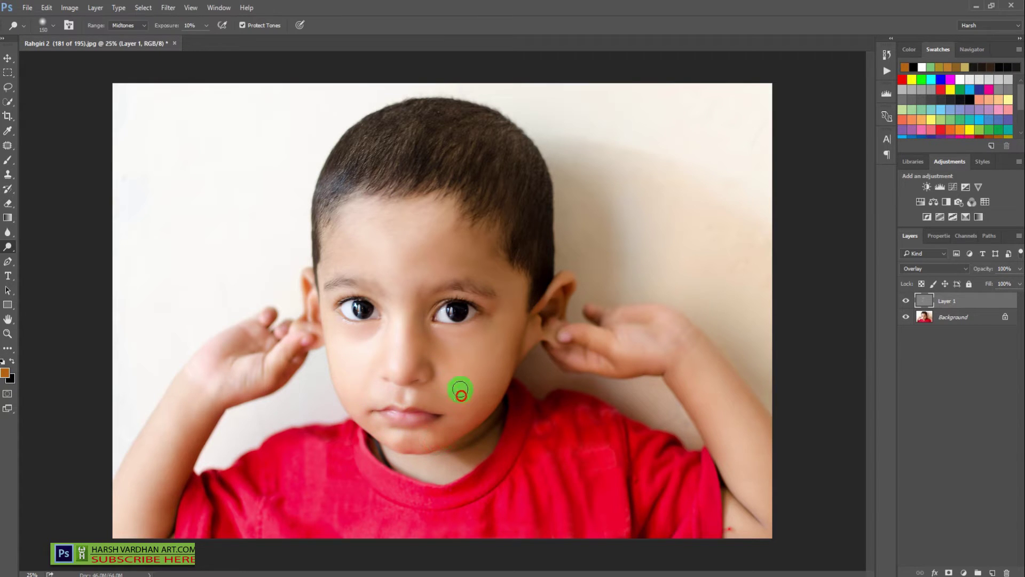
pyautogui.moveTo(460, 374)
pyautogui.mouseDown()
pyautogui.moveTo(442, 326)
pyautogui.moveTo(477, 325)
pyautogui.moveTo(455, 325)
pyautogui.moveTo(467, 347)
pyautogui.moveTo(454, 347)
pyautogui.moveTo(471, 361)
pyautogui.moveTo(489, 357)
pyautogui.moveTo(471, 388)
pyautogui.moveTo(478, 366)
pyautogui.mouseUp()
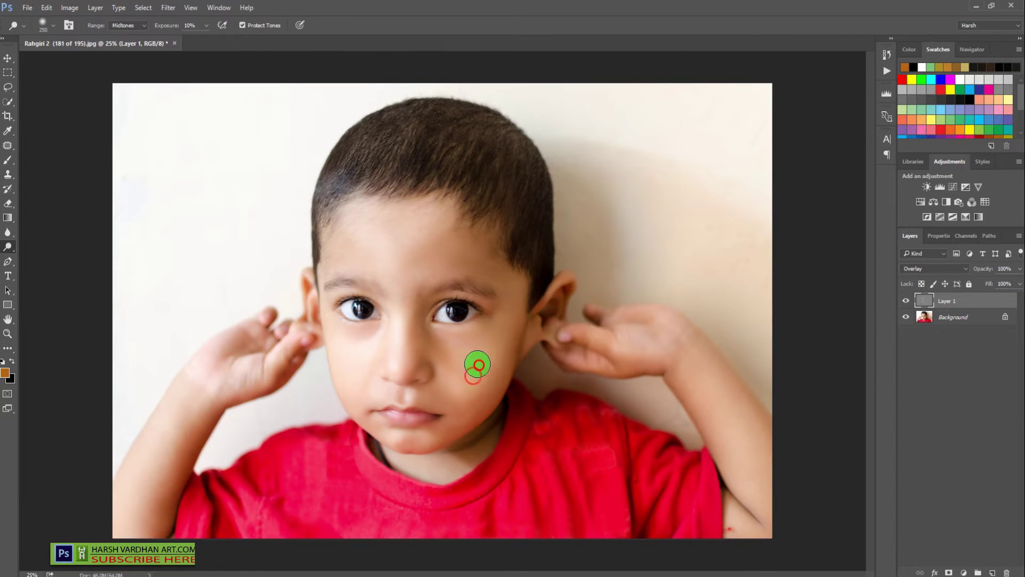
pyautogui.press(']')
pyautogui.press(']')
pyautogui.press(']')
pyautogui.click(499, 299)
pyautogui.moveTo(499, 299); pyautogui.dragTo(500, 281)
# Dodge around the eyebrows and the skin under the image-right eye with a brush of about 125 px.
pyautogui.press('[')
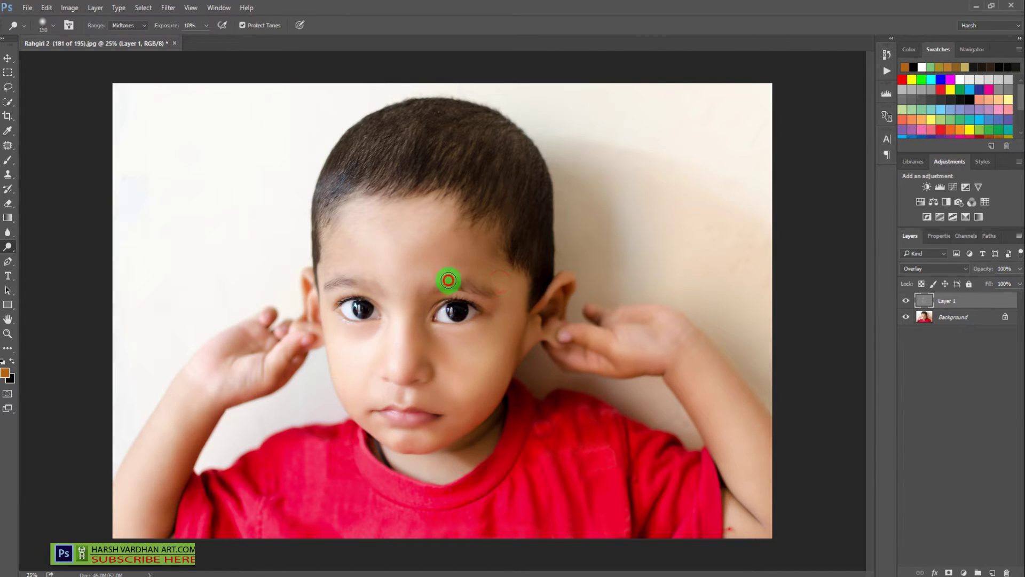
pyautogui.press('[')
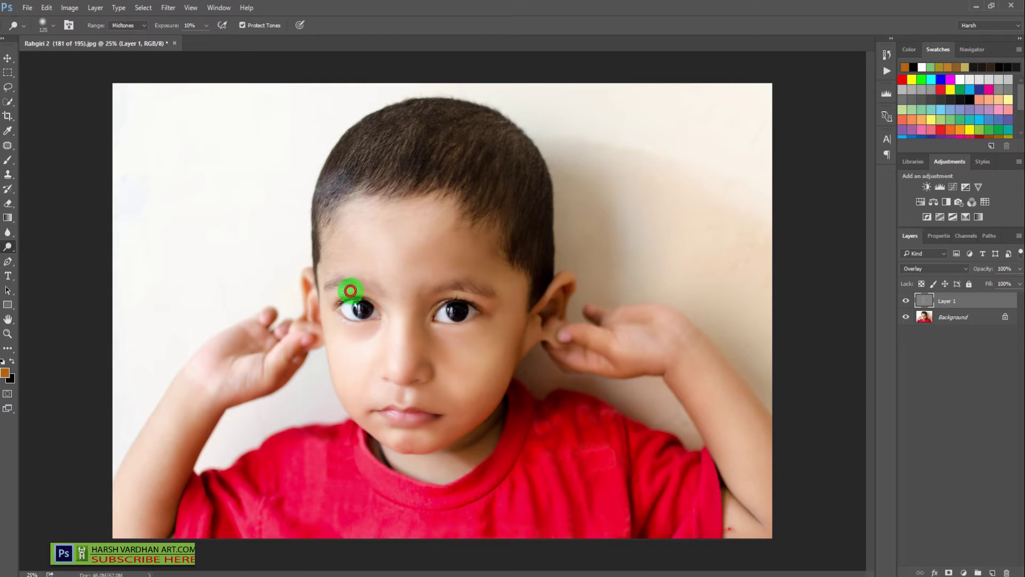
pyautogui.press(']')
pyautogui.click(466, 331)
pyautogui.click(443, 313)
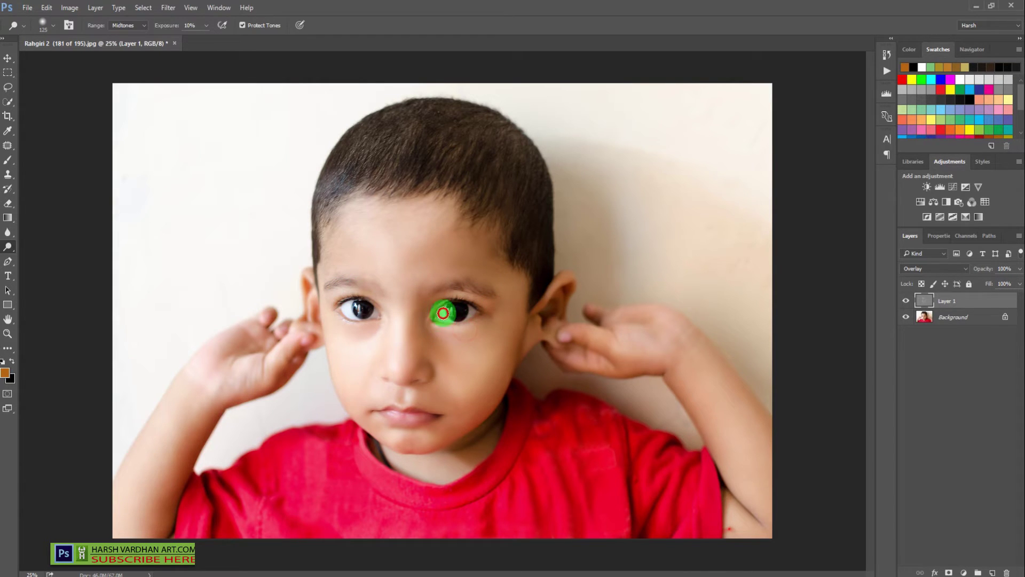
# Brighten both eyes with short Dodge strokes, using a brush of about 90 px.
pyautogui.press('[')
pyautogui.press('[')
pyautogui.click(452, 311)
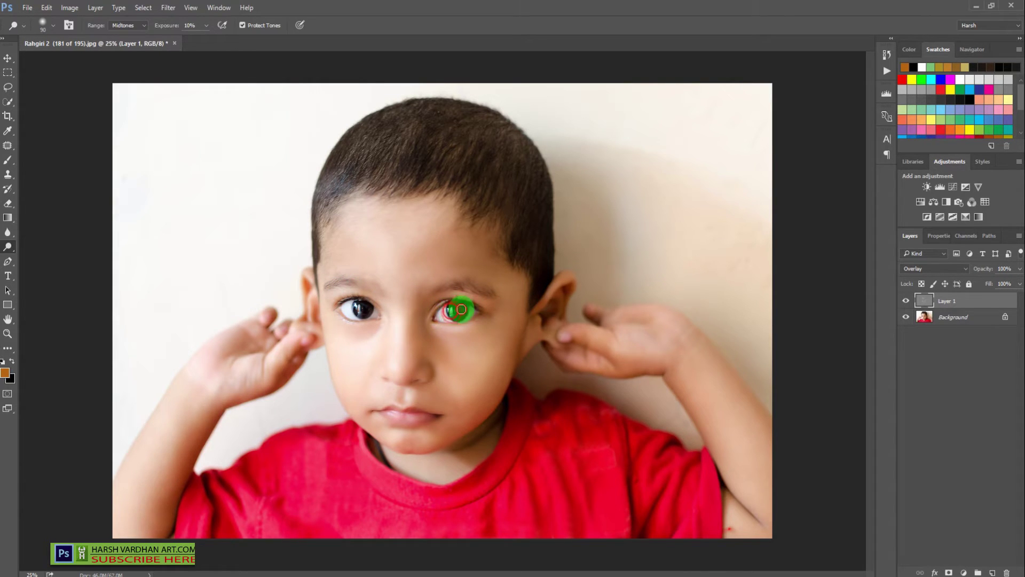
pyautogui.moveTo(461, 309); pyautogui.dragTo(470, 309)
pyautogui.click(366, 313)
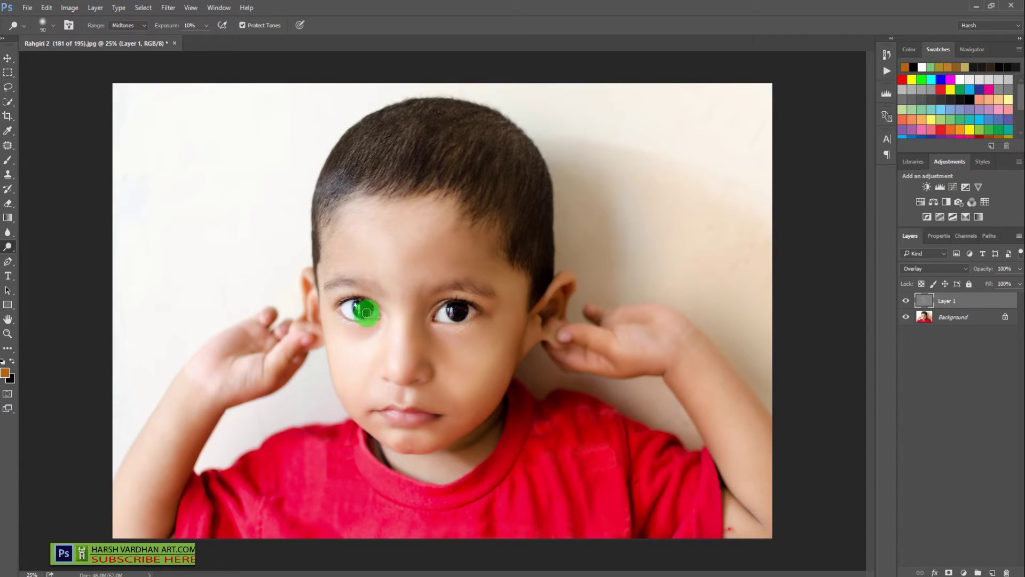
pyautogui.moveTo(375, 314)
pyautogui.mouseDown()
pyautogui.moveTo(348, 311)
pyautogui.moveTo(327, 258)
pyautogui.moveTo(354, 218)
pyautogui.mouseUp()
# Dodge the image-left temple and the forehead above the brow with a brush enlarged to about 175 px.
pyautogui.press(']')
pyautogui.click(322, 273)
pyautogui.press(']')
pyautogui.click(380, 245)
pyautogui.moveTo(387, 257); pyautogui.dragTo(378, 270)
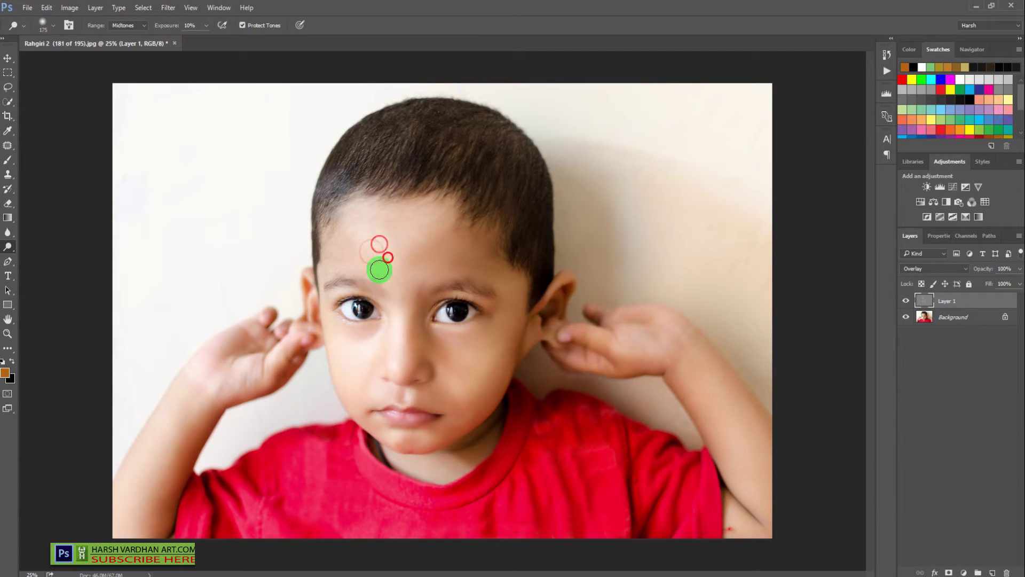
# Lighten the image-left ear and the fingers and palm of the hand beside it with Dodge strokes.
pyautogui.moveTo(313, 303); pyautogui.dragTo(307, 321)
pyautogui.moveTo(308, 274); pyautogui.dragTo(313, 325)
pyautogui.press(']')
pyautogui.click(288, 335)
pyautogui.click(268, 361)
pyautogui.moveTo(258, 364)
pyautogui.mouseDown()
pyautogui.moveTo(256, 380)
pyautogui.moveTo(239, 375)
pyautogui.mouseUp()
pyautogui.click(236, 370)
pyautogui.click(222, 378)
pyautogui.click(268, 326)
pyautogui.moveTo(235, 334); pyautogui.dragTo(244, 327)
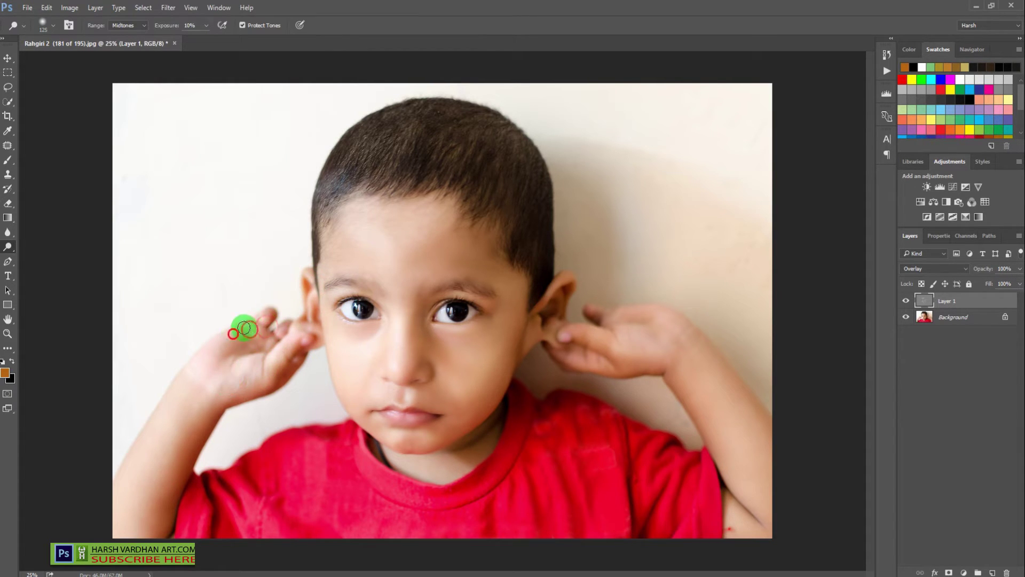
# Lighten the palm, wrist and fingers of the image-left hand with Dodge strokes, using a brush of about 125 px.
pyautogui.click(215, 339)
pyautogui.click(183, 363)
pyautogui.moveTo(202, 365); pyautogui.dragTo(215, 354)
pyautogui.press('[')
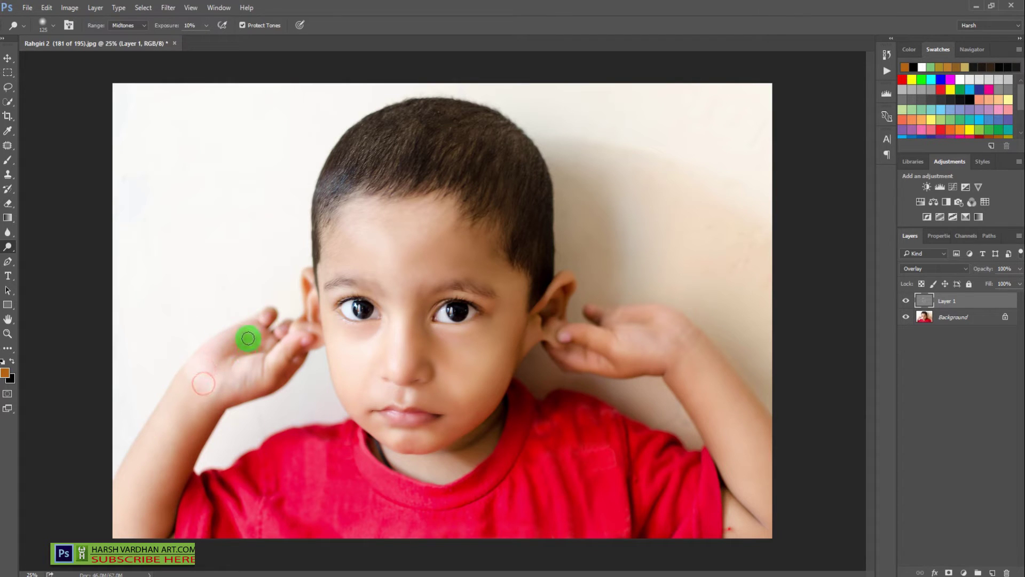
pyautogui.click(255, 332)
pyautogui.click(263, 344)
pyautogui.click(259, 350)
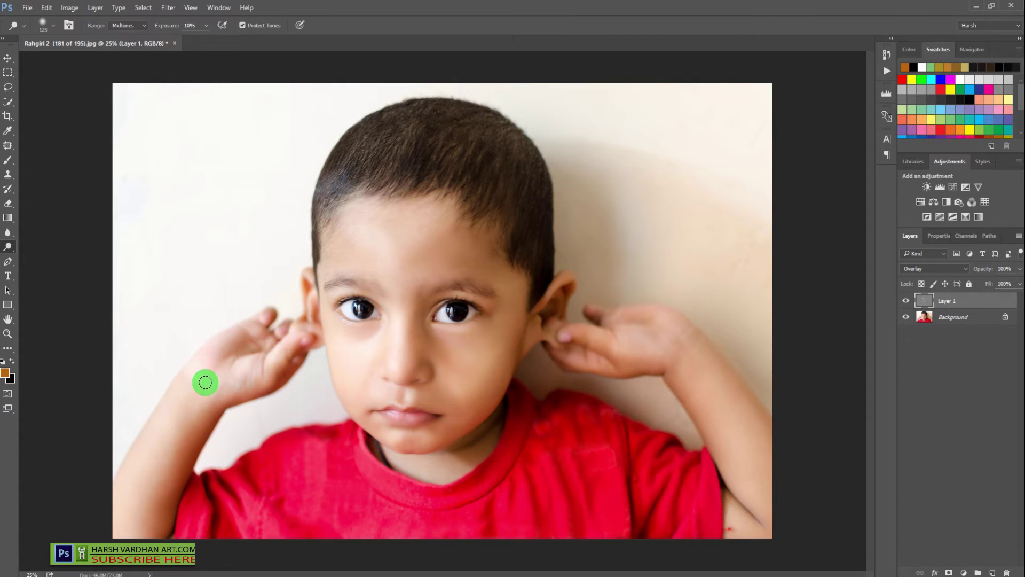
# Dodge along the image-left forearm down to the elbow with a brush enlarged to about 250 px.
pyautogui.press(']')
pyautogui.press(']')
pyautogui.press(']')
pyautogui.press(']')
pyautogui.moveTo(164, 442); pyautogui.dragTo(154, 459)
pyautogui.press(']')
pyautogui.moveTo(147, 495); pyautogui.dragTo(174, 419)
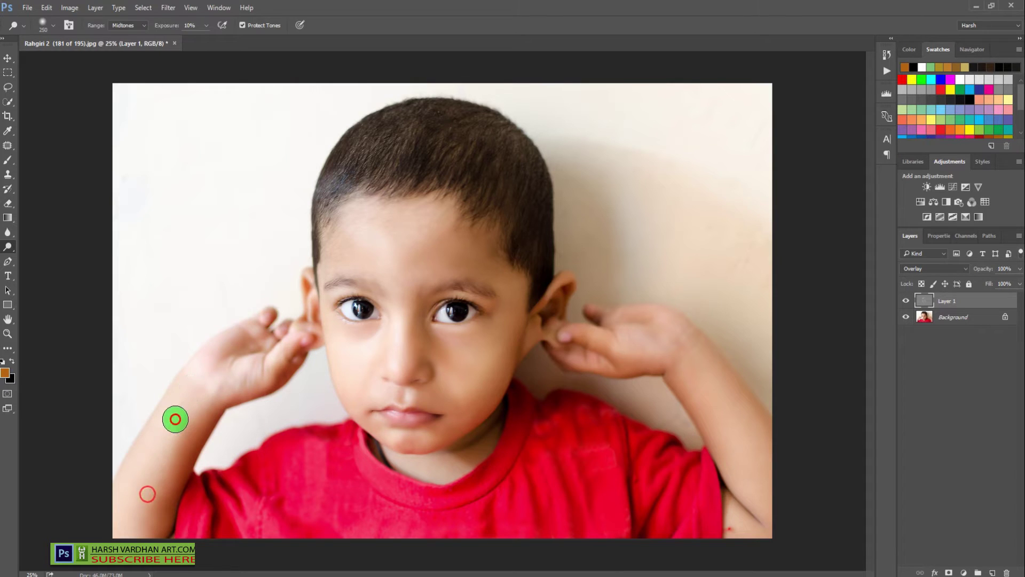
pyautogui.moveTo(112, 521)
pyautogui.mouseDown()
pyautogui.moveTo(129, 488)
pyautogui.moveTo(111, 491)
pyautogui.moveTo(96, 523)
pyautogui.moveTo(138, 501)
pyautogui.mouseUp()
# Lighten the neck below the chin with Dodge strokes from a smaller brush.
pyautogui.press('[')
pyautogui.press('[')
pyautogui.moveTo(426, 464)
pyautogui.mouseDown()
pyautogui.moveTo(411, 465)
pyautogui.moveTo(454, 462)
pyautogui.mouseUp()
pyautogui.click(426, 465)
pyautogui.click(423, 471)
pyautogui.click(438, 473)
# Dodge the fingers, back and wrist of the image-right hand, enlarging the brush to about 200 px.
pyautogui.press('[')
pyautogui.click(580, 332)
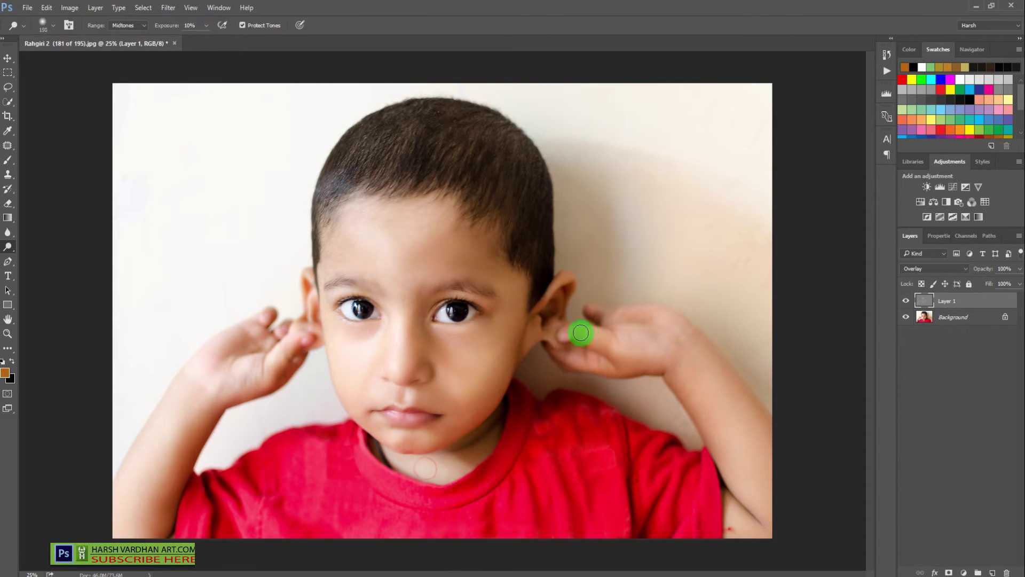
pyautogui.click(616, 344)
pyautogui.press(']')
pyautogui.press(']')
pyautogui.press(']')
pyautogui.moveTo(652, 341); pyautogui.dragTo(622, 329)
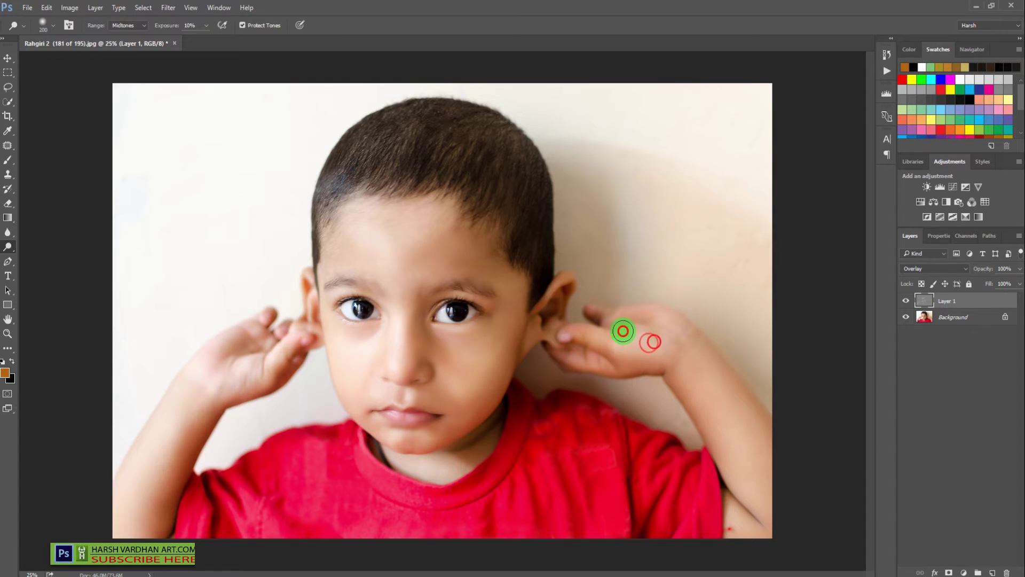
pyautogui.click(657, 328)
pyautogui.click(674, 332)
pyautogui.click(669, 326)
# Dodge the image-right forearm and elbow down to the photo's corner with a brush of about 200 px.
pyautogui.click(716, 418)
pyautogui.moveTo(700, 380); pyautogui.dragTo(744, 469)
pyautogui.click(752, 451)
pyautogui.click(749, 466)
pyautogui.click(767, 503)
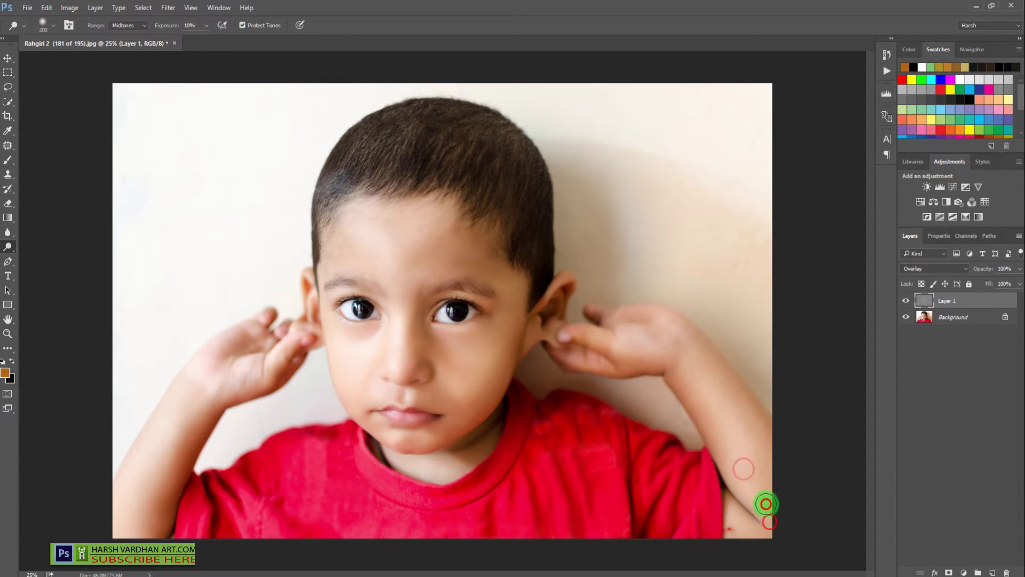
pyautogui.click(766, 495)
pyautogui.click(794, 551)
pyautogui.click(742, 539)
pyautogui.click(758, 517)
pyautogui.click(767, 526)
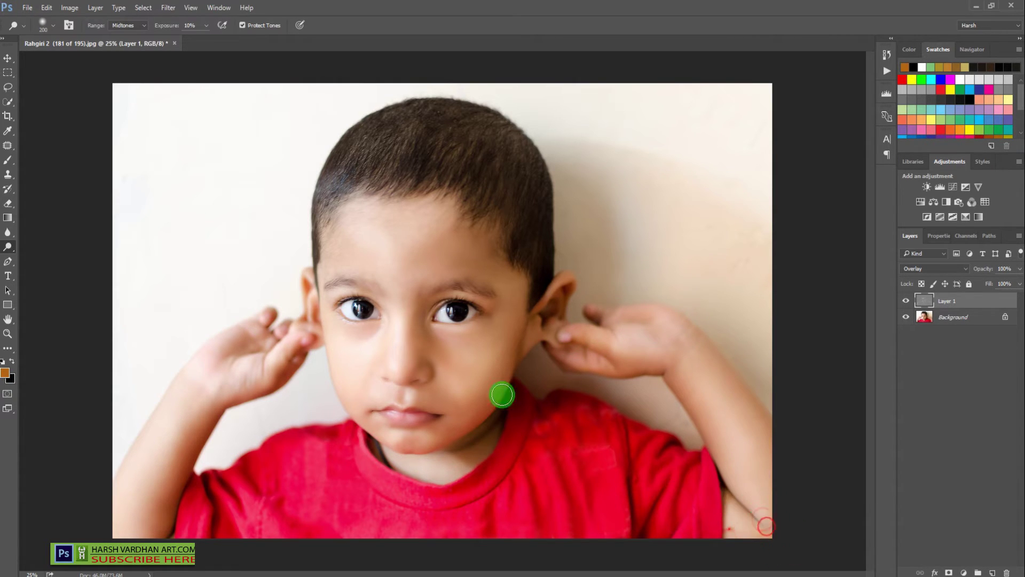
# Dodge the fingertip at the image-right earlobe and both upper eyelids, reducing the brush to about 100 px for the eyelids.
pyautogui.press('[')
pyautogui.click(559, 335)
pyautogui.press('[')
pyautogui.press('[')
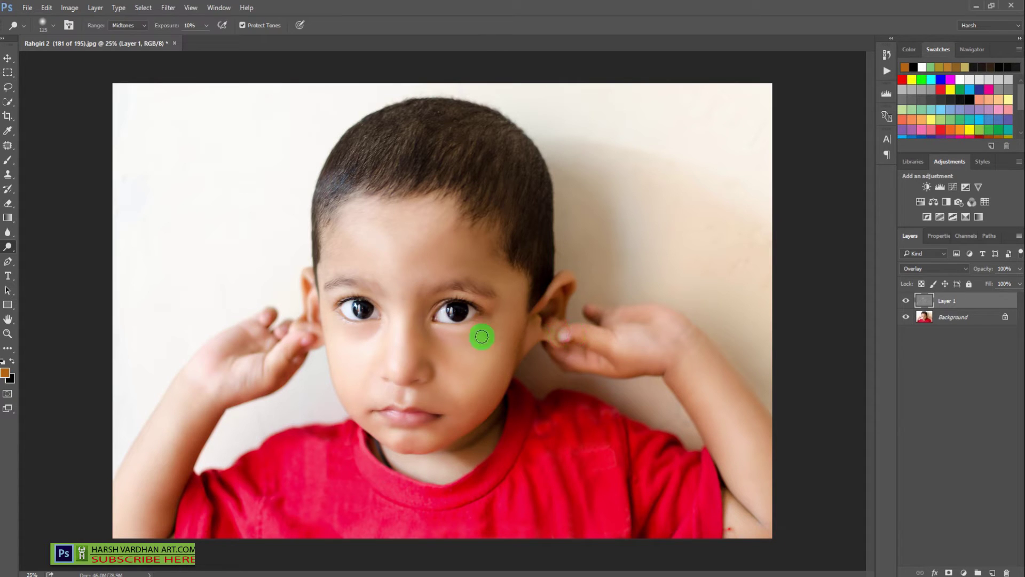
pyautogui.press('[')
pyautogui.press('[')
pyautogui.press('[')
pyautogui.moveTo(448, 296); pyautogui.dragTo(483, 306)
pyautogui.moveTo(371, 289); pyautogui.dragTo(342, 289)
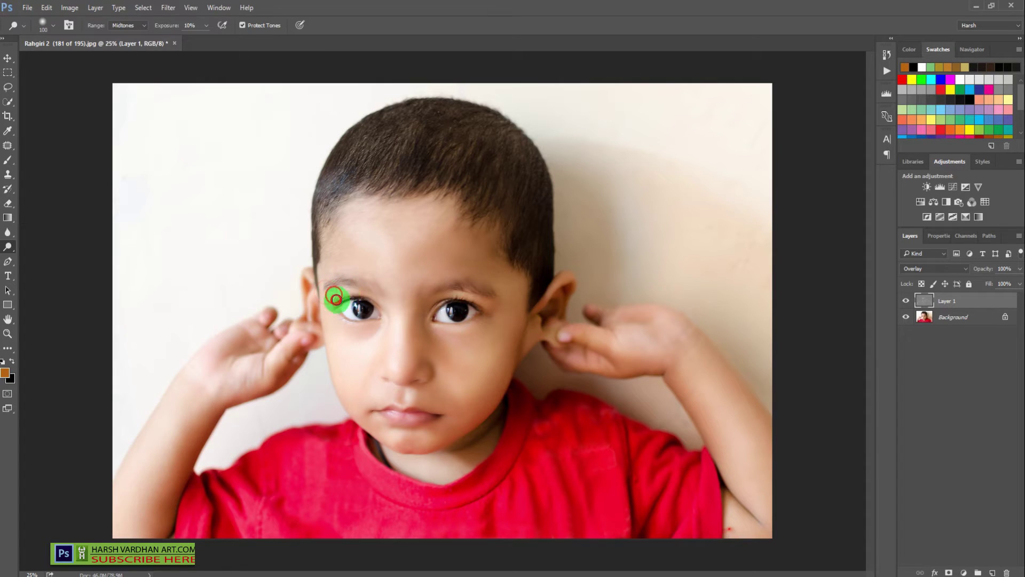
# Dodge down the nose with a brush of about 175 px, and brighten the lips with a smaller brush.
pyautogui.press(']')
pyautogui.press(']')
pyautogui.press(']')
pyautogui.click(394, 345)
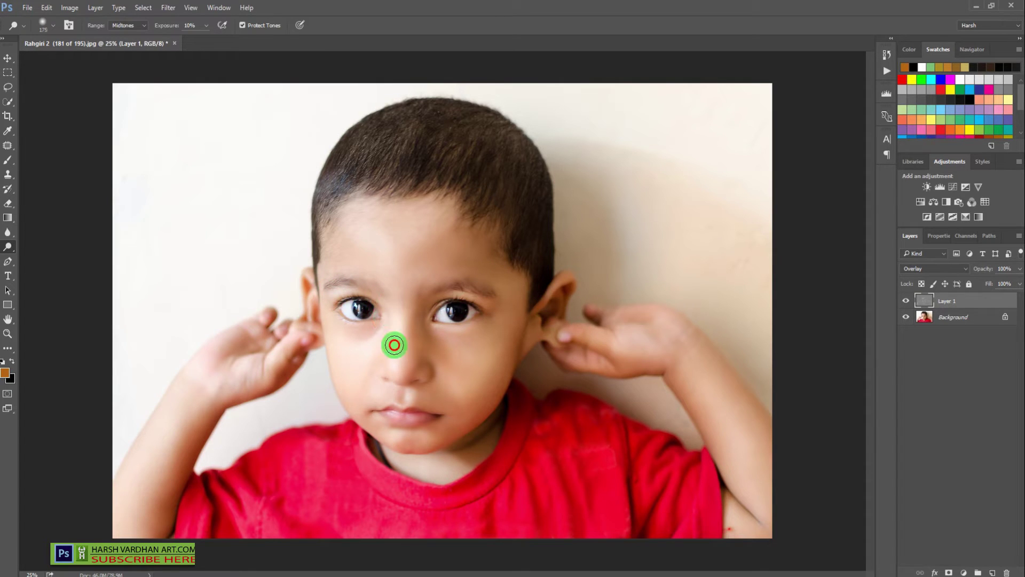
pyautogui.moveTo(394, 344)
pyautogui.mouseDown()
pyautogui.moveTo(390, 315)
pyautogui.moveTo(396, 380)
pyautogui.moveTo(399, 370)
pyautogui.moveTo(408, 390)
pyautogui.moveTo(399, 397)
pyautogui.moveTo(411, 396)
pyautogui.moveTo(416, 409)
pyautogui.mouseUp()
pyautogui.press('[')
pyautogui.press('[')
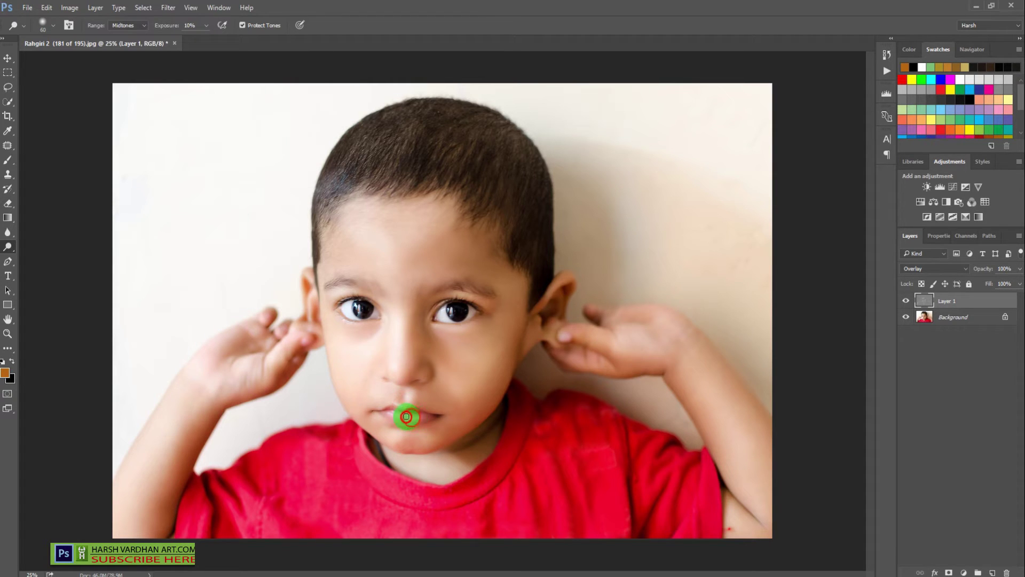
pyautogui.moveTo(404, 420); pyautogui.dragTo(395, 434)
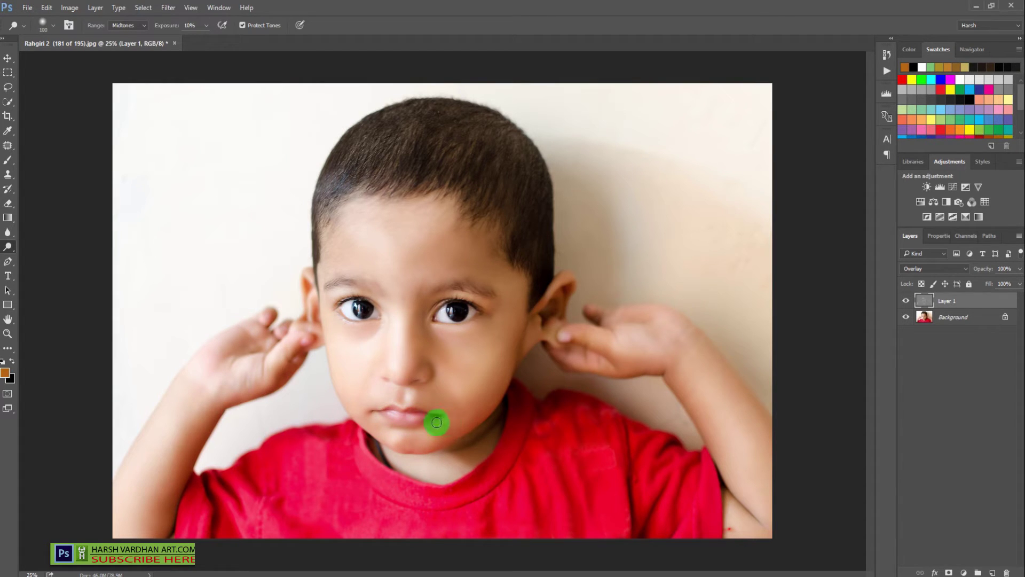
# Dodge the centre of the forehead and the hair above it with a brush of about 200 to 250 px.
pyautogui.press(']')
pyautogui.click(459, 276)
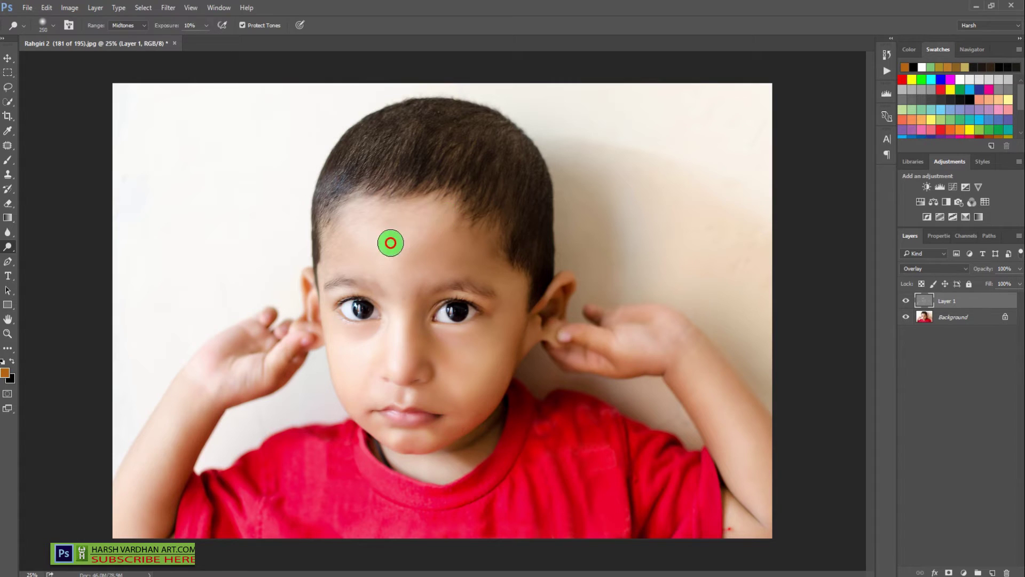
pyautogui.moveTo(392, 241)
pyautogui.mouseDown()
pyautogui.moveTo(409, 224)
pyautogui.moveTo(400, 228)
pyautogui.mouseUp()
pyautogui.press(']')
pyautogui.press(']')
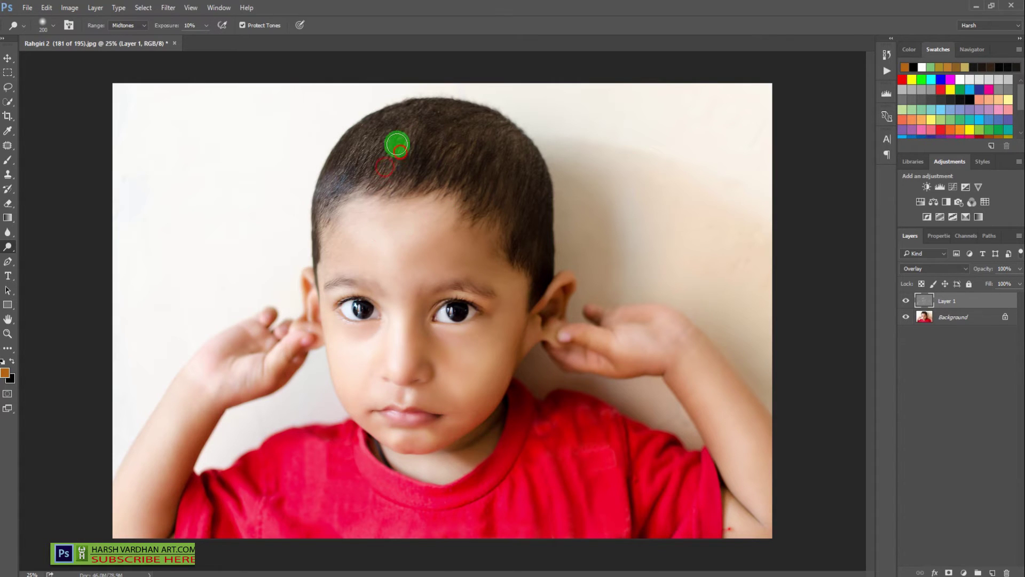
pyautogui.moveTo(395, 143); pyautogui.dragTo(386, 136)
# Dodge the image-right hand, wrist and forearm again with a brush of about 300 px.
pyautogui.press(']')
pyautogui.moveTo(671, 343); pyautogui.dragTo(648, 347)
pyautogui.click(642, 349)
pyautogui.click(674, 359)
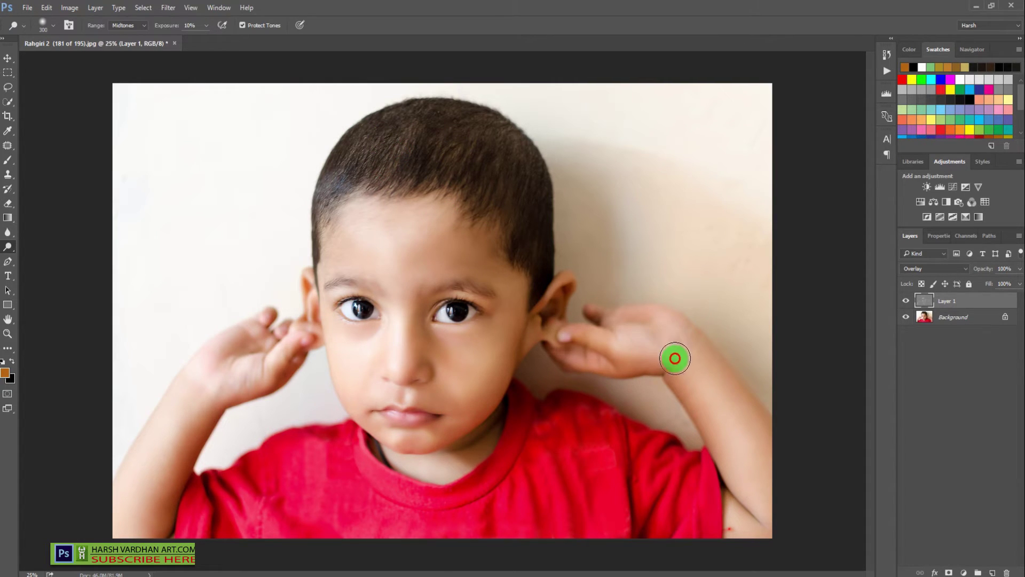
pyautogui.moveTo(723, 426); pyautogui.dragTo(714, 401)
pyautogui.moveTo(750, 468); pyautogui.dragTo(757, 505)
# Lighten the red shirt across the chest and image-left shoulder with long Dodge strokes, starting with a brush of about 175 px.
pyautogui.press('[')
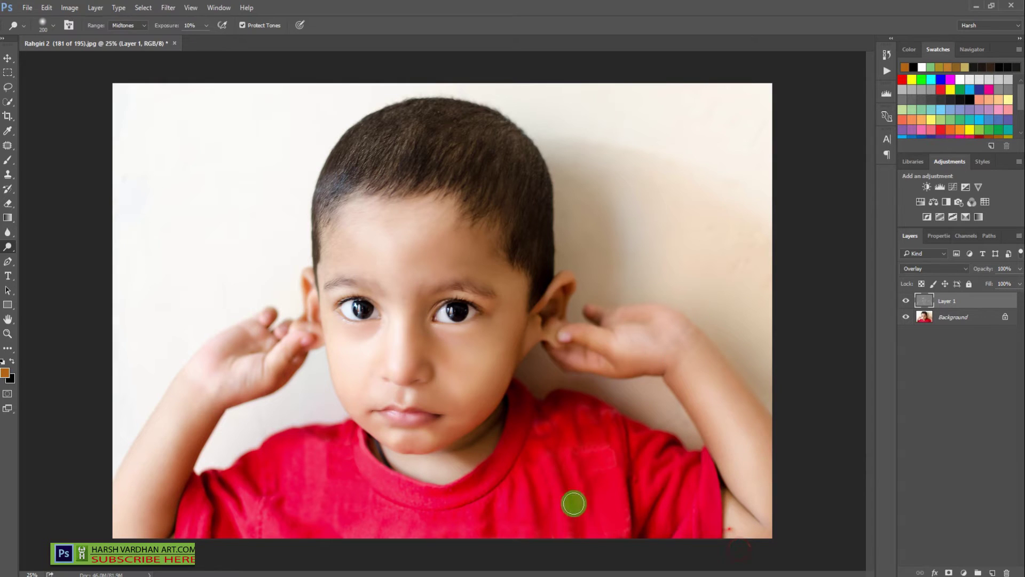
pyautogui.press('[')
pyautogui.press('[')
pyautogui.moveTo(559, 476); pyautogui.dragTo(570, 522)
pyautogui.moveTo(516, 482); pyautogui.dragTo(526, 548)
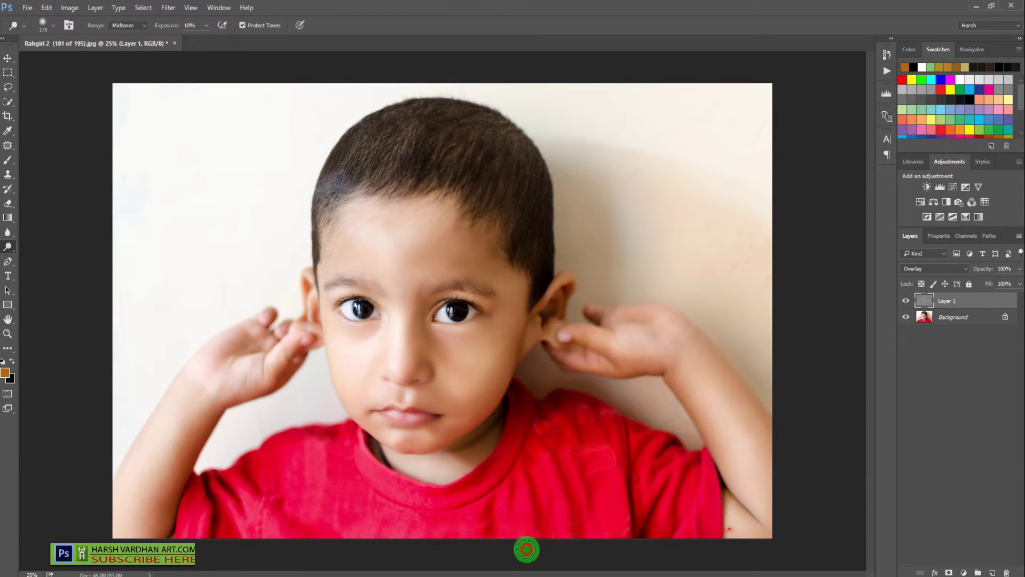
pyautogui.moveTo(512, 490)
pyautogui.mouseDown()
pyautogui.moveTo(467, 527)
pyautogui.moveTo(472, 503)
pyautogui.moveTo(461, 519)
pyautogui.moveTo(413, 533)
pyautogui.mouseUp()
pyautogui.moveTo(369, 479)
pyautogui.mouseDown()
pyautogui.moveTo(389, 489)
pyautogui.moveTo(376, 492)
pyautogui.moveTo(368, 545)
pyautogui.mouseUp()
pyautogui.moveTo(428, 517); pyautogui.dragTo(419, 526)
pyautogui.press(']')
pyautogui.press(']')
pyautogui.press(']')
pyautogui.moveTo(309, 474)
pyautogui.mouseDown()
pyautogui.moveTo(261, 518)
pyautogui.moveTo(241, 494)
pyautogui.moveTo(240, 533)
pyautogui.moveTo(206, 528)
pyautogui.moveTo(198, 514)
pyautogui.moveTo(168, 542)
pyautogui.moveTo(141, 488)
pyautogui.moveTo(115, 527)
pyautogui.moveTo(137, 527)
pyautogui.moveTo(160, 462)
pyautogui.moveTo(156, 440)
pyautogui.mouseUp()
# Dodge the image-left forearm up to the palm again with a reduced brush.
pyautogui.press('[')
pyautogui.press('[')
pyautogui.press('[')
pyautogui.moveTo(135, 486); pyautogui.dragTo(155, 445)
pyautogui.moveTo(147, 470); pyautogui.dragTo(181, 400)
pyautogui.moveTo(159, 443)
pyautogui.mouseDown()
pyautogui.moveTo(226, 353)
pyautogui.moveTo(228, 366)
pyautogui.mouseUp()
pyautogui.click(224, 375)
# Dodge the image-right forearm again, and lighten the back of that hand with a larger brush.
pyautogui.moveTo(781, 537)
pyautogui.mouseDown()
pyautogui.moveTo(735, 506)
pyautogui.moveTo(755, 462)
pyautogui.moveTo(705, 389)
pyautogui.moveTo(733, 440)
pyautogui.mouseUp()
pyautogui.moveTo(733, 440); pyautogui.dragTo(762, 487)
pyautogui.press(']')
pyautogui.press(']')
pyautogui.press(']')
pyautogui.moveTo(627, 334); pyautogui.dragTo(634, 343)
pyautogui.press('[')
pyautogui.press('[')
pyautogui.press('[')
pyautogui.press('[')
pyautogui.press('[')
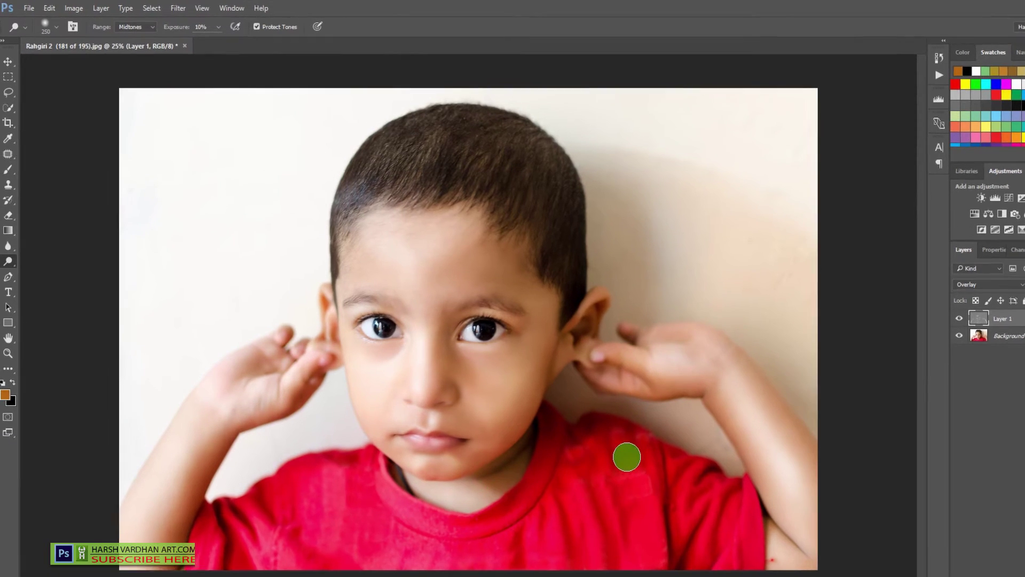
pyautogui.press(']')
pyautogui.press(']')
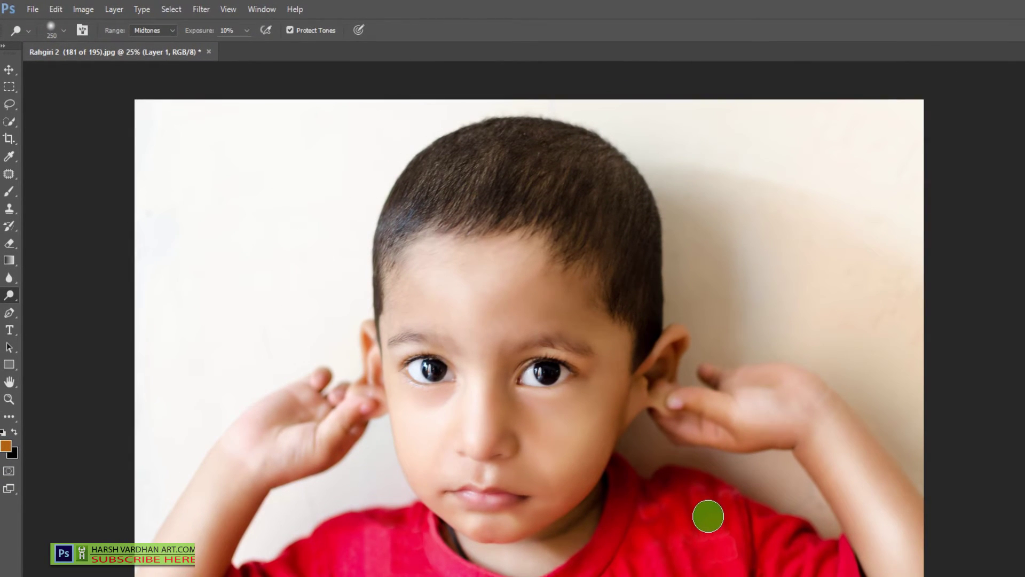
# Switch to the Burn tool and set its range to Midtones.
pyautogui.rightClick(9, 295)
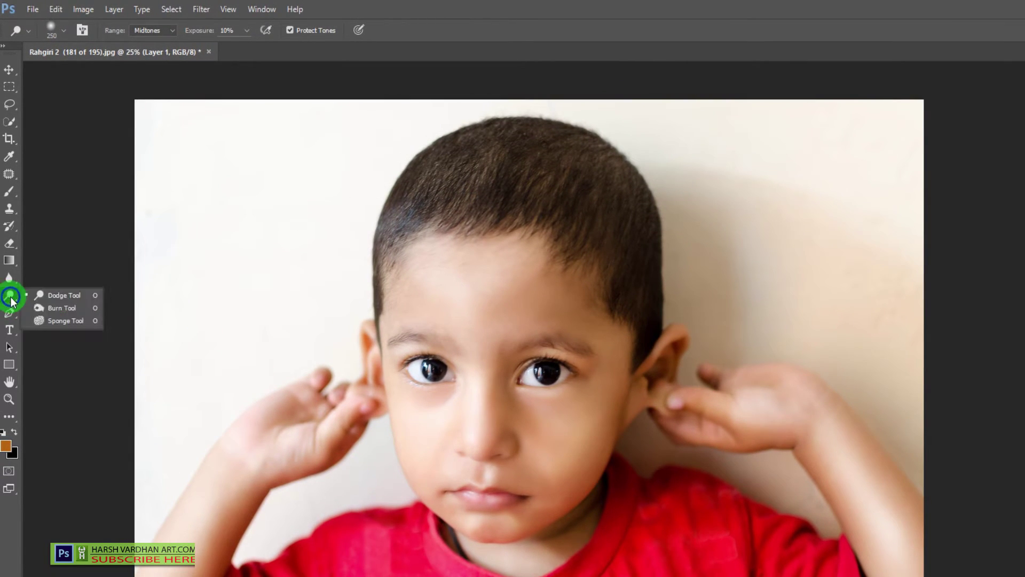
pyautogui.click(63, 312)
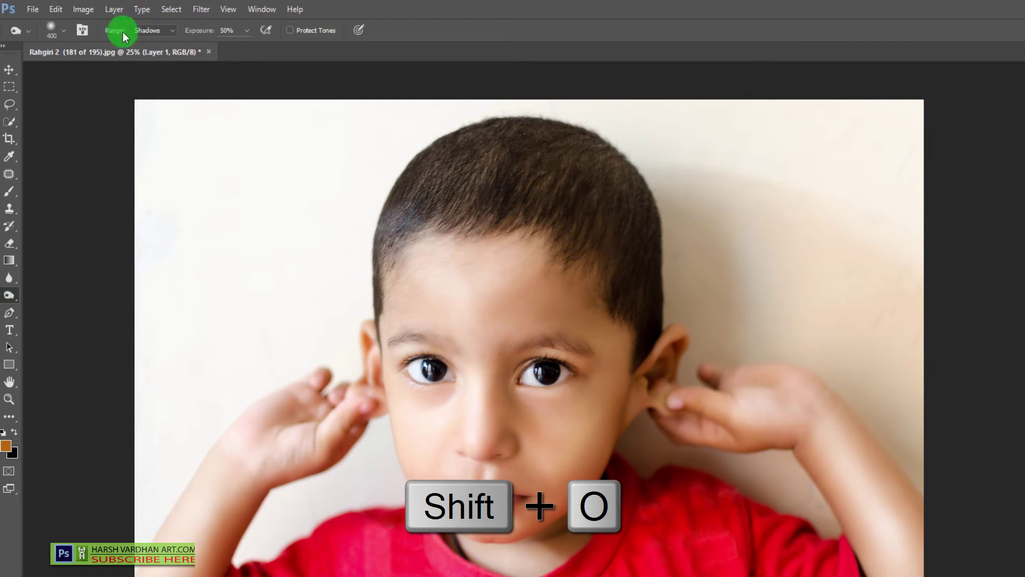
pyautogui.click(171, 30)
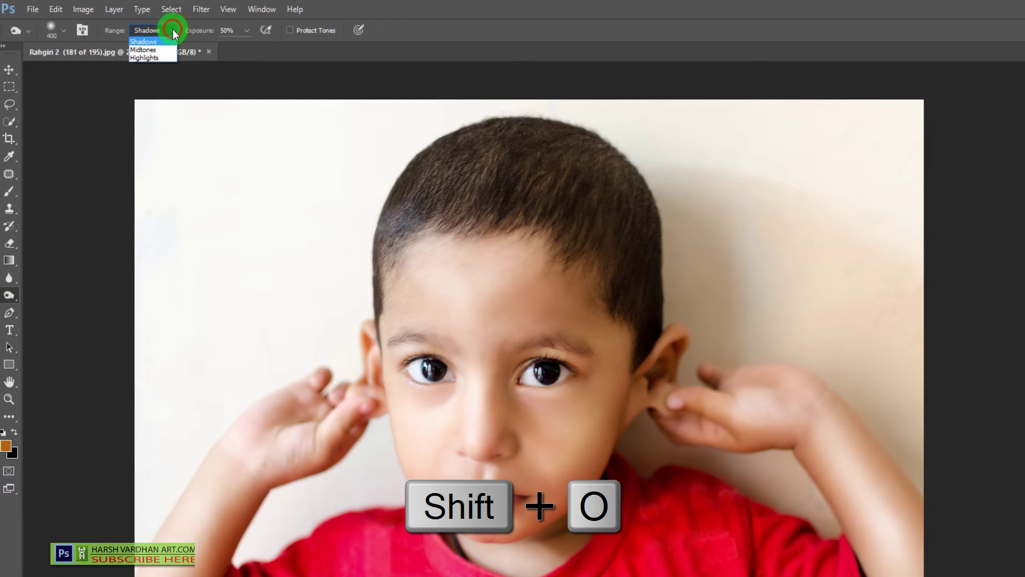
pyautogui.click(152, 50)
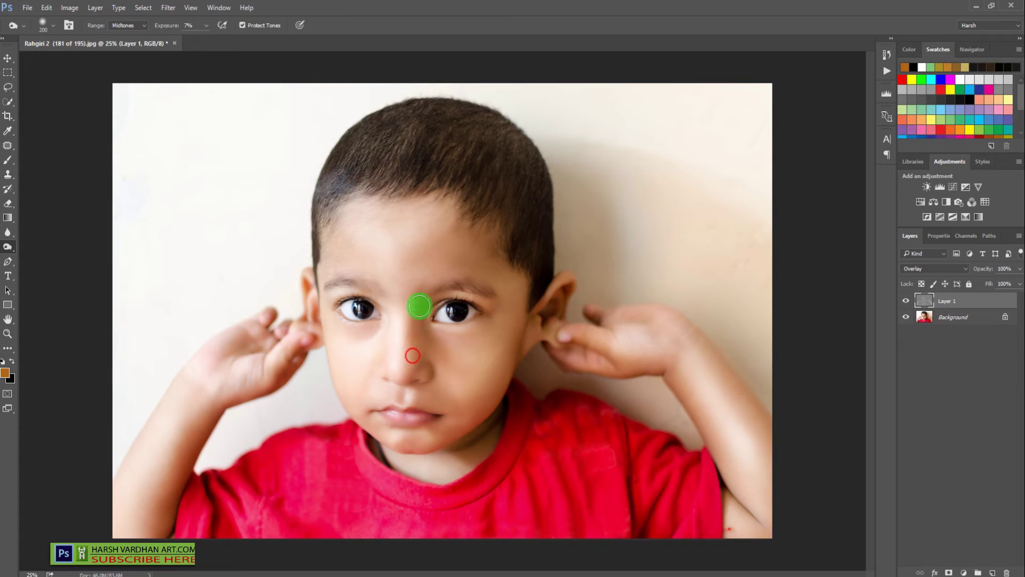
# Burn the shaded side of the nose and the forehead above the image-right eyebrow at 7% exposure, with a 200 to 300 px brush.
pyautogui.moveTo(414, 363); pyautogui.dragTo(420, 340)
pyautogui.moveTo(447, 360)
pyautogui.mouseDown()
pyautogui.moveTo(434, 342)
pyautogui.moveTo(452, 361)
pyautogui.moveTo(426, 314)
pyautogui.mouseUp()
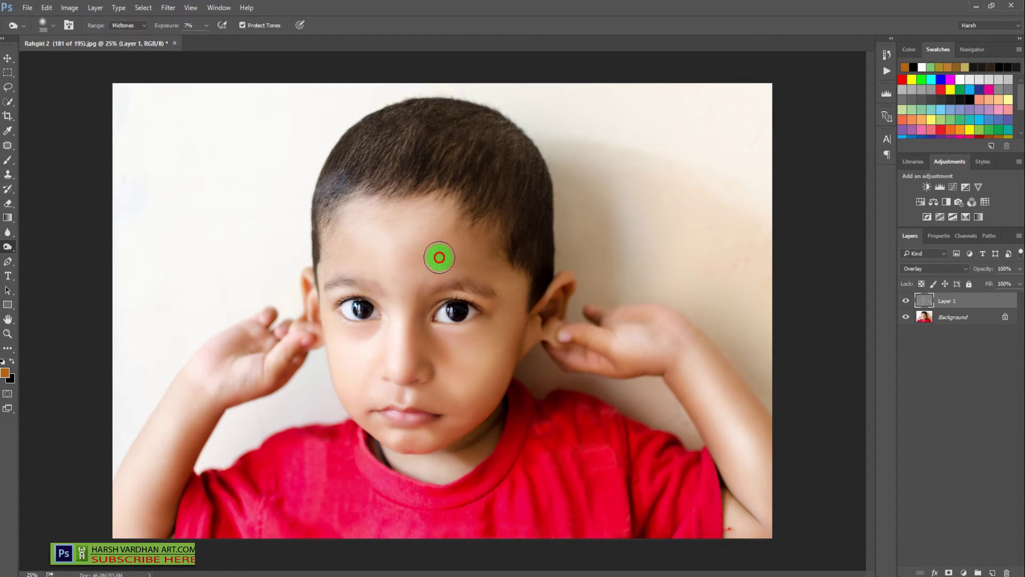
pyautogui.moveTo(458, 248)
pyautogui.mouseDown()
pyautogui.moveTo(488, 254)
pyautogui.moveTo(495, 286)
pyautogui.mouseUp()
# Burn along the image-right brow and eyelid and the image-left eyebrow with a brush reduced to about 125 px.
pyautogui.press('[')
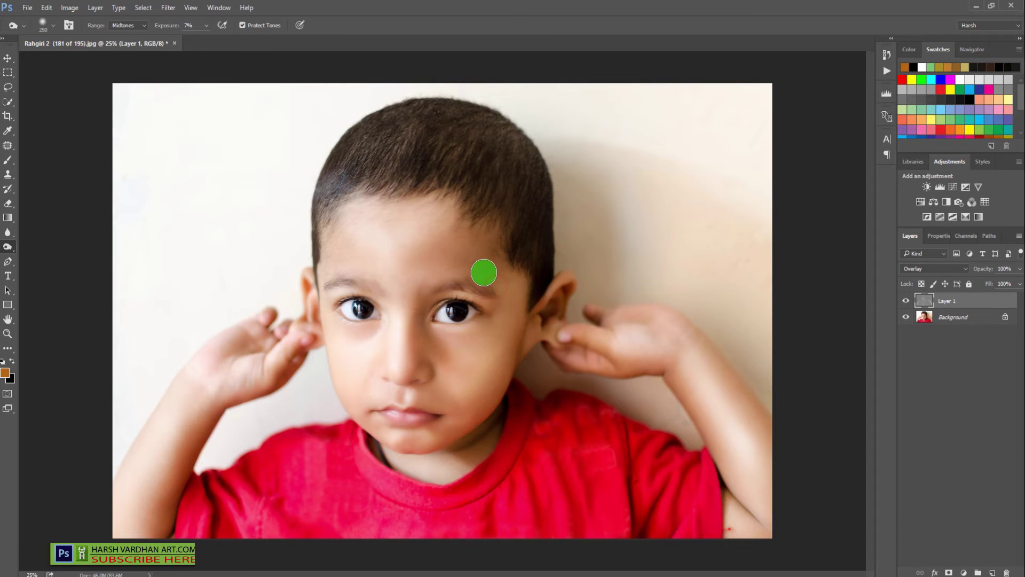
pyautogui.press('[')
pyautogui.press('[')
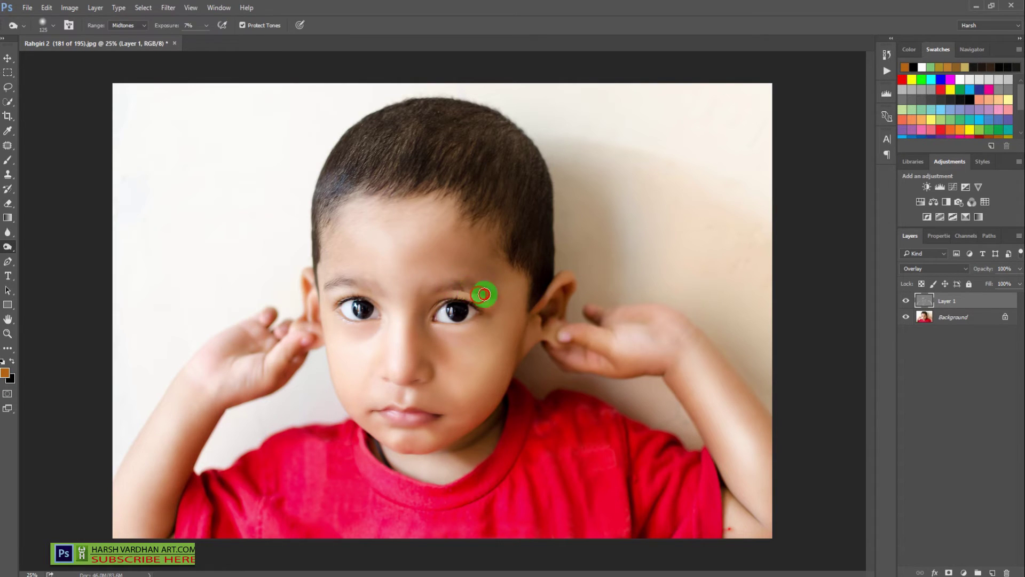
pyautogui.moveTo(483, 297); pyautogui.dragTo(433, 293)
pyautogui.moveTo(433, 293)
pyautogui.mouseDown()
pyautogui.moveTo(466, 285)
pyautogui.moveTo(492, 295)
pyautogui.mouseUp()
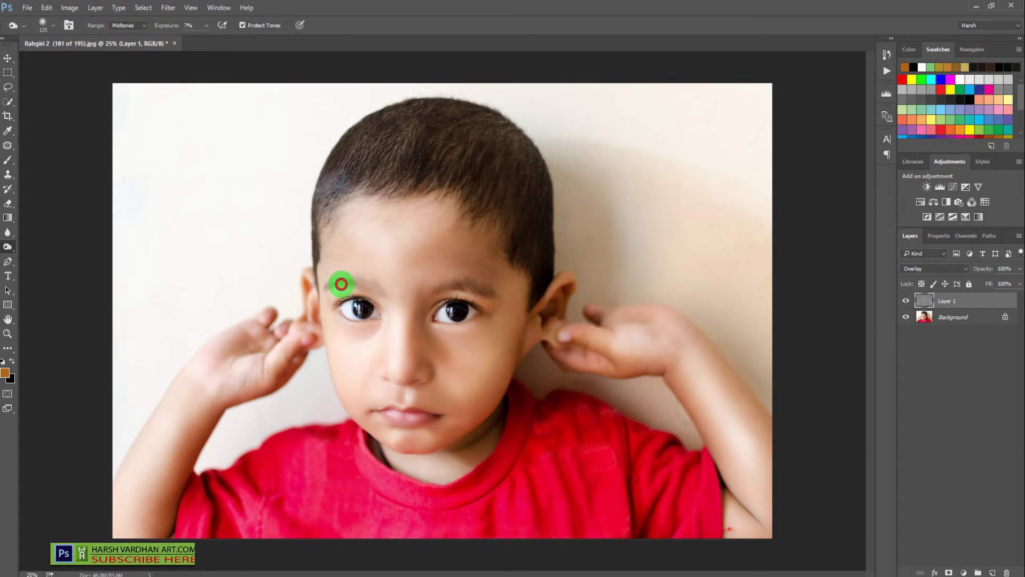
pyautogui.moveTo(338, 283); pyautogui.dragTo(376, 287)
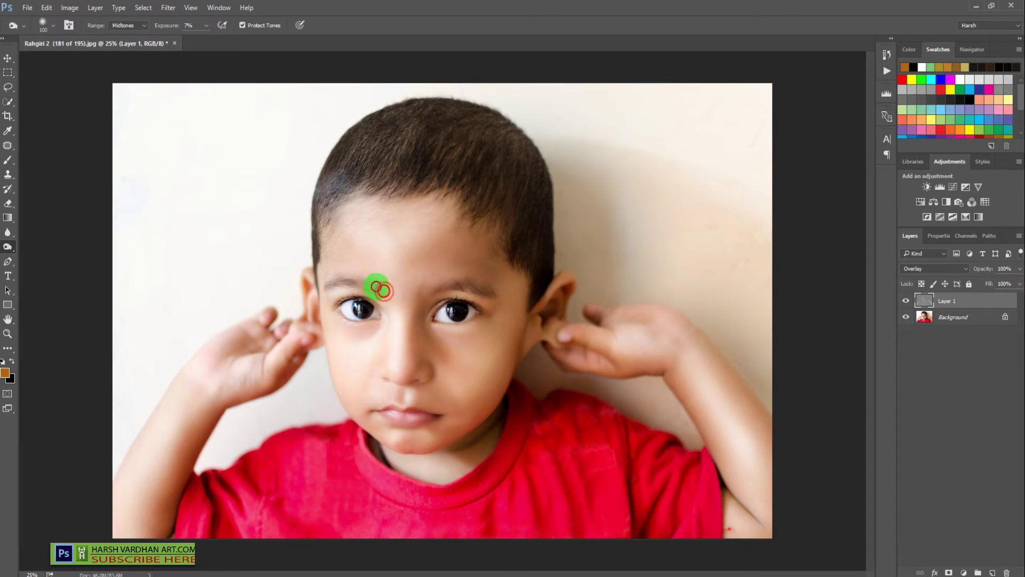
# Burn the image-left temple and the forehead just above that eyebrow with a brush of about 200 px.
pyautogui.press(']')
pyautogui.press(']')
pyautogui.press(']')
pyautogui.click(324, 256)
pyautogui.moveTo(331, 262); pyautogui.dragTo(375, 279)
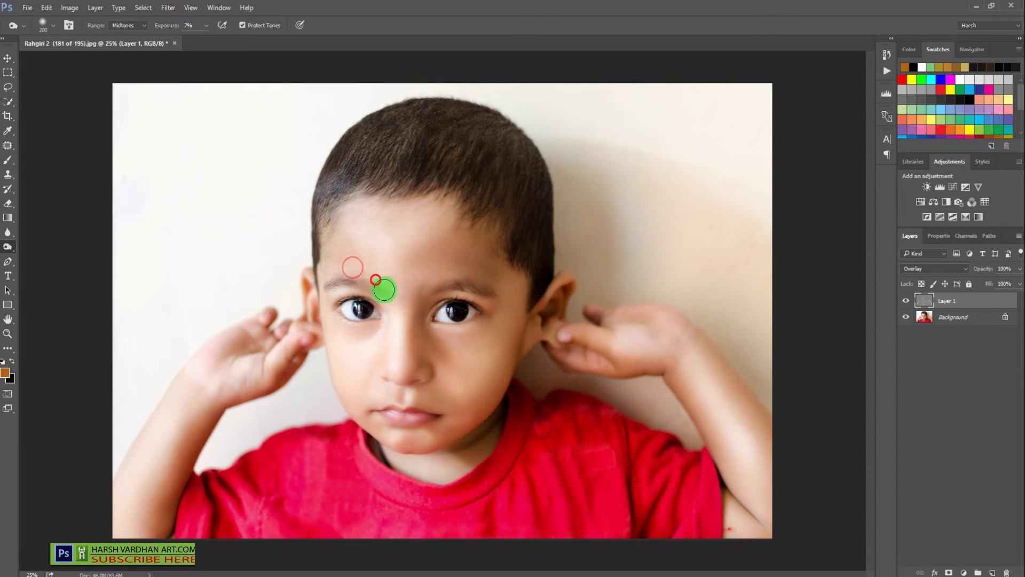
# Burn under the image-right eye and around the shaded nostril and side of the nose, using a brush of about 100 px.
pyautogui.press('[')
pyautogui.press('[')
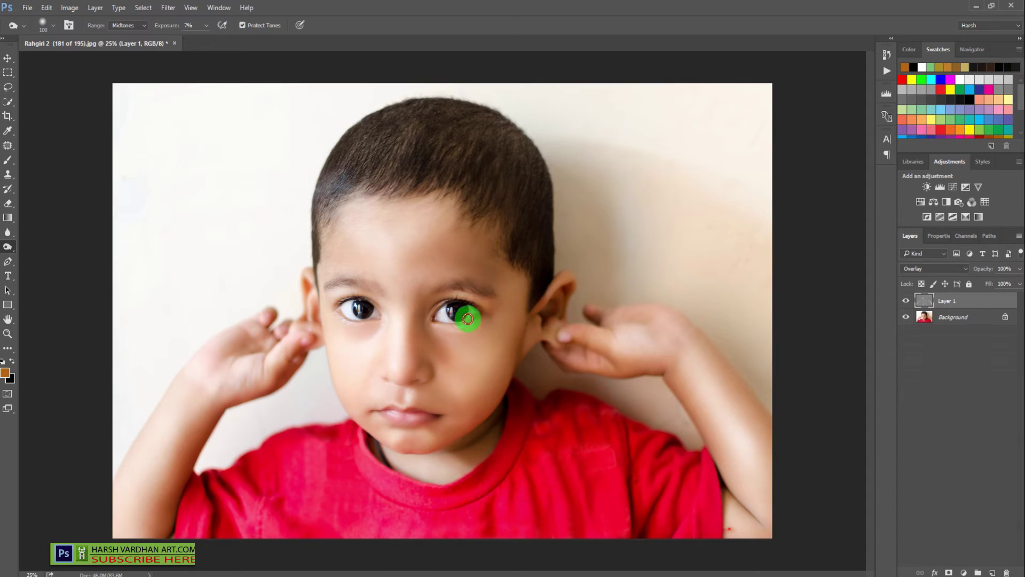
pyautogui.moveTo(468, 318)
pyautogui.mouseDown()
pyautogui.moveTo(497, 327)
pyautogui.moveTo(533, 315)
pyautogui.moveTo(487, 388)
pyautogui.moveTo(512, 368)
pyautogui.moveTo(466, 399)
pyautogui.moveTo(425, 396)
pyautogui.moveTo(442, 403)
pyautogui.moveTo(427, 367)
pyautogui.mouseUp()
pyautogui.press(']')
pyautogui.press(']')
pyautogui.click(432, 378)
pyautogui.click(429, 376)
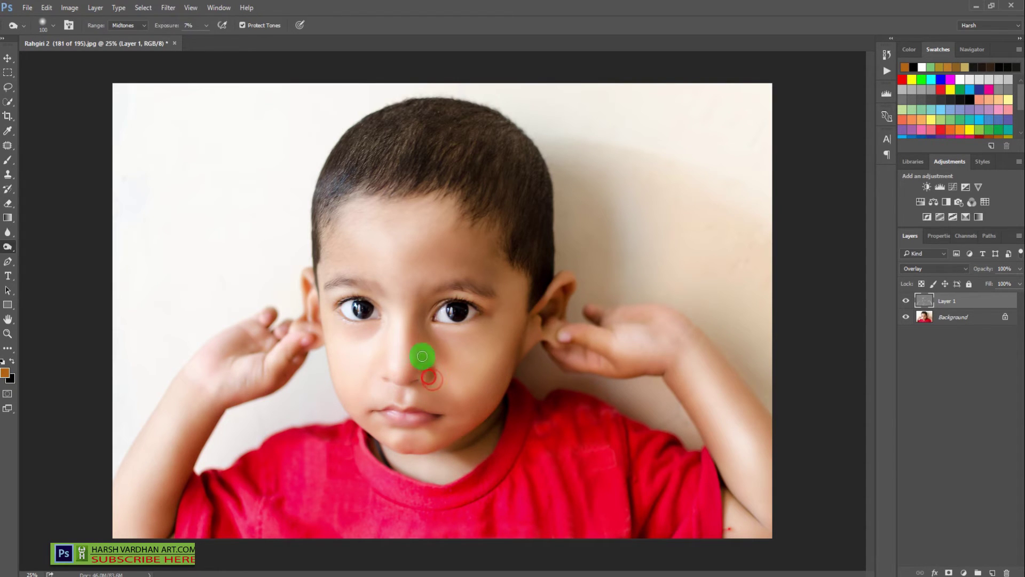
pyautogui.click(411, 353)
# Darken the skin under the image-left eye with Burn strokes from a brush of about 125 px.
pyautogui.press(']')
pyautogui.press(']')
pyautogui.press(']')
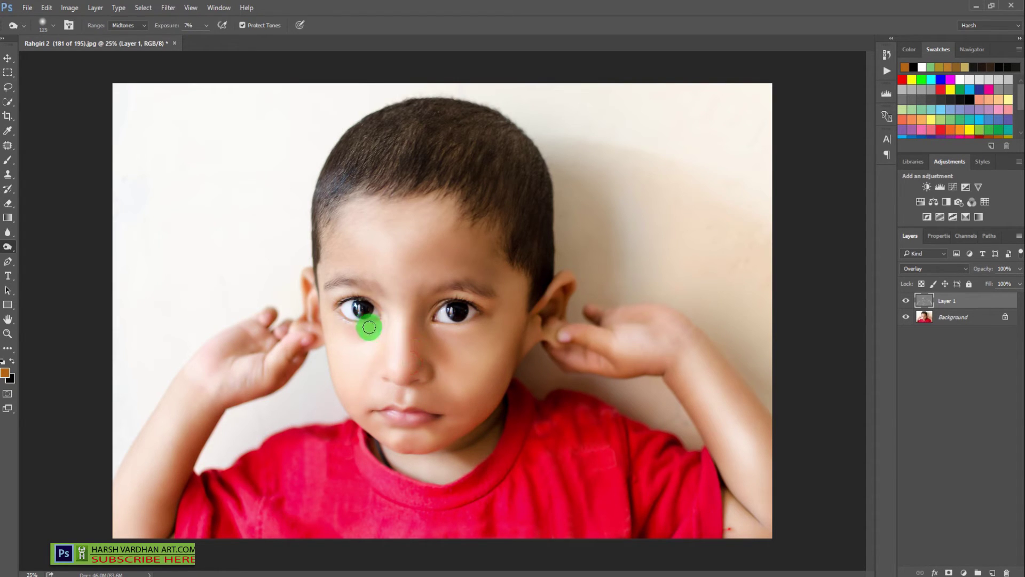
pyautogui.moveTo(345, 338)
pyautogui.mouseDown()
pyautogui.moveTo(374, 328)
pyautogui.moveTo(345, 335)
pyautogui.moveTo(341, 325)
pyautogui.moveTo(376, 332)
pyautogui.moveTo(349, 335)
pyautogui.moveTo(383, 307)
pyautogui.mouseUp()
pyautogui.click(351, 336)
pyautogui.click(364, 331)
# Burn the image-left upper eyelid and the irises of both eyes with a progressively smaller brush.
pyautogui.press('[')
pyautogui.click(367, 304)
pyautogui.click(354, 291)
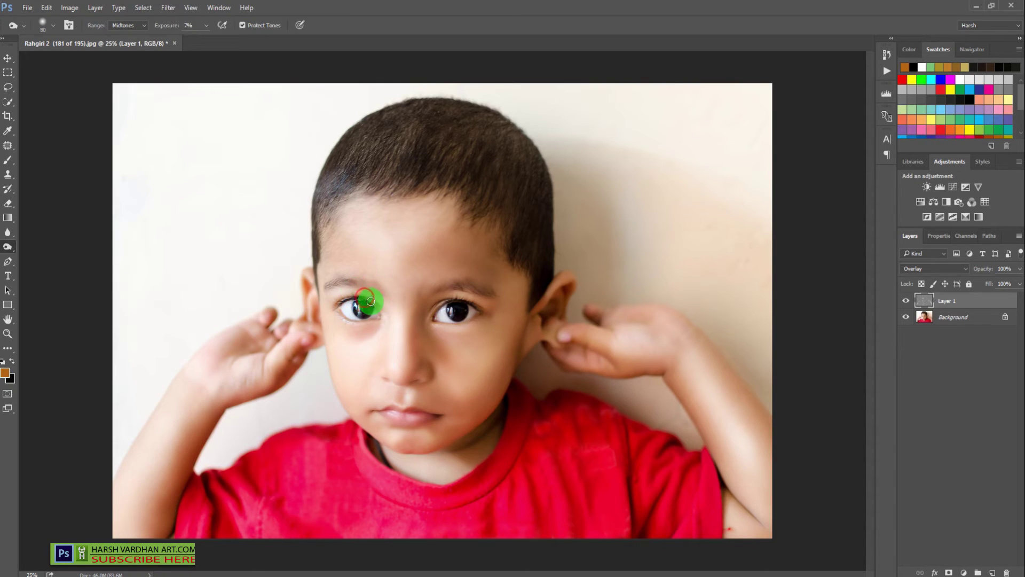
pyautogui.press('[')
pyautogui.click(360, 301)
pyautogui.moveTo(445, 304); pyautogui.dragTo(452, 315)
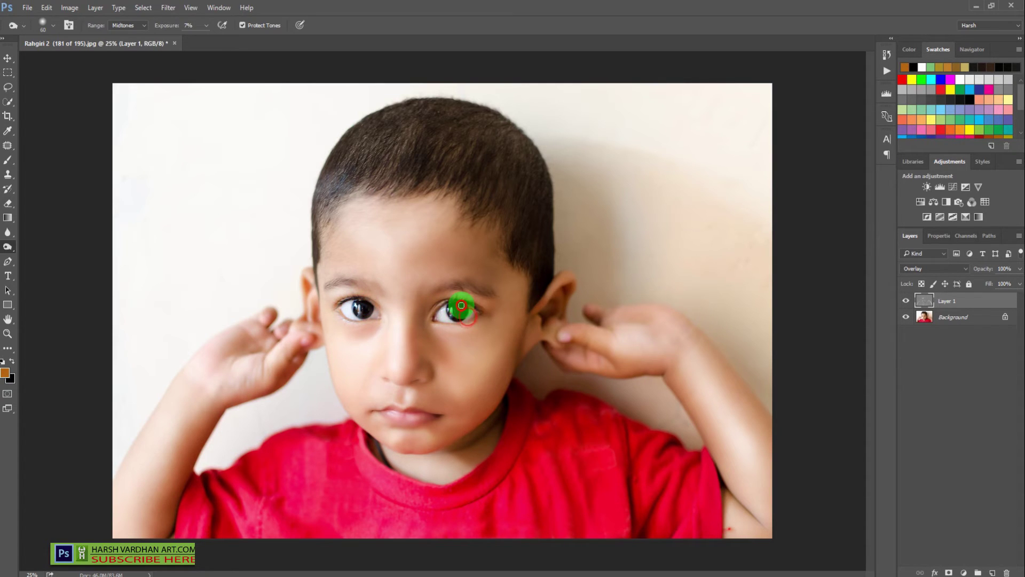
# Burn the skin in front of the image-right ear and around the earlobe with a brush of about 125 px.
pyautogui.press(']')
pyautogui.press(']')
pyautogui.press(']')
pyautogui.click(545, 318)
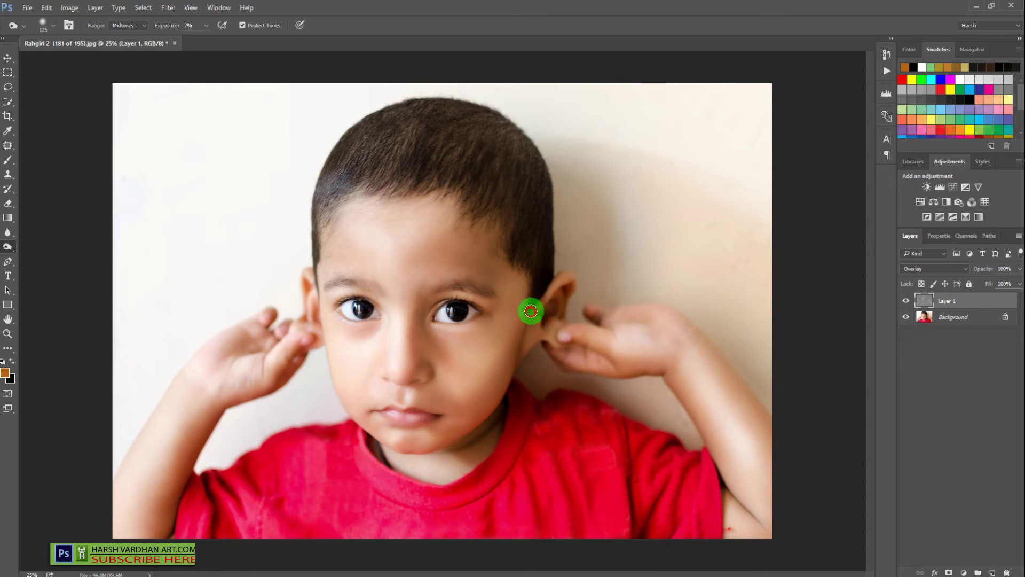
pyautogui.moveTo(530, 311)
pyautogui.mouseDown()
pyautogui.moveTo(567, 290)
pyautogui.moveTo(543, 318)
pyautogui.mouseUp()
pyautogui.press('[')
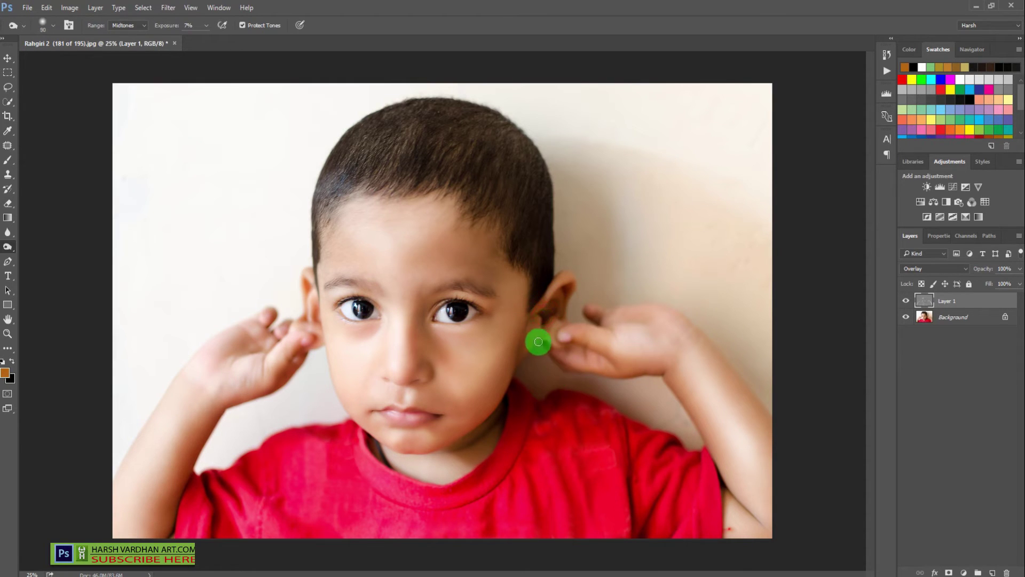
# Darken the neck below the chin on the image-right side with Burn strokes from an enlarged brush.
pyautogui.press(']')
pyautogui.press(']')
pyautogui.press(']')
pyautogui.press(']')
pyautogui.press(']')
pyautogui.press(']')
pyautogui.moveTo(456, 447)
pyautogui.mouseDown()
pyautogui.moveTo(502, 416)
pyautogui.moveTo(467, 446)
pyautogui.mouseUp()
pyautogui.moveTo(464, 461)
pyautogui.mouseDown()
pyautogui.moveTo(478, 457)
pyautogui.moveTo(463, 460)
pyautogui.mouseUp()
# Burn the image-left shoulder of the red shirt beside the collar with a brush of about 125 px.
pyautogui.press('[')
pyautogui.press('[')
pyautogui.press('[')
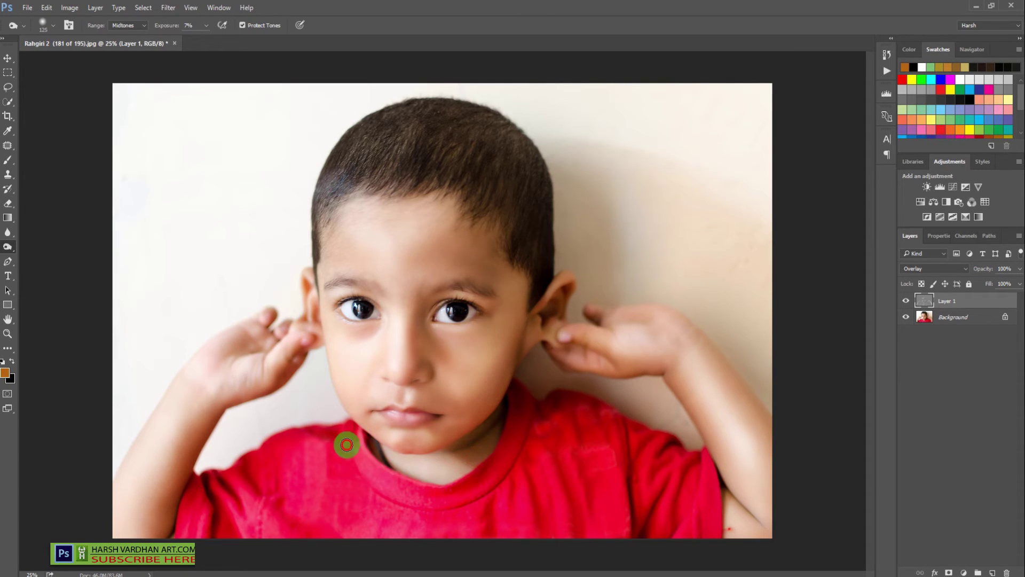
pyautogui.moveTo(346, 444)
pyautogui.mouseDown()
pyautogui.moveTo(346, 480)
pyautogui.moveTo(332, 478)
pyautogui.moveTo(343, 497)
pyautogui.mouseUp()
pyautogui.press('[')
pyautogui.press('[')
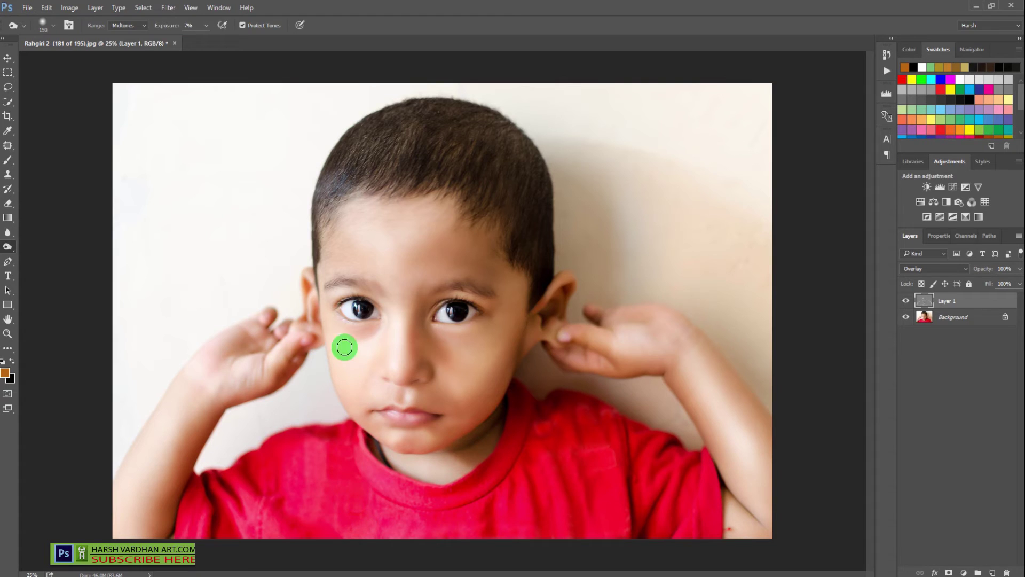
# Burn the shaded side of the image-left hand and forearm, enlarging the brush to about 250 px.
pyautogui.press(']')
pyautogui.press(']')
pyautogui.moveTo(302, 345)
pyautogui.mouseDown()
pyautogui.moveTo(271, 383)
pyautogui.moveTo(292, 367)
pyautogui.moveTo(283, 370)
pyautogui.moveTo(290, 349)
pyautogui.moveTo(271, 372)
pyautogui.mouseUp()
pyautogui.moveTo(276, 376)
pyautogui.mouseDown()
pyautogui.moveTo(195, 425)
pyautogui.moveTo(203, 439)
pyautogui.moveTo(177, 496)
pyautogui.moveTo(158, 503)
pyautogui.moveTo(157, 532)
pyautogui.mouseUp()
pyautogui.press(']')
pyautogui.press(']')
pyautogui.press(']')
pyautogui.moveTo(207, 415)
pyautogui.mouseDown()
pyautogui.moveTo(159, 530)
pyautogui.moveTo(161, 467)
pyautogui.moveTo(200, 406)
pyautogui.moveTo(212, 437)
pyautogui.moveTo(181, 490)
pyautogui.moveTo(160, 498)
pyautogui.moveTo(226, 434)
pyautogui.moveTo(217, 418)
pyautogui.moveTo(172, 494)
pyautogui.mouseUp()
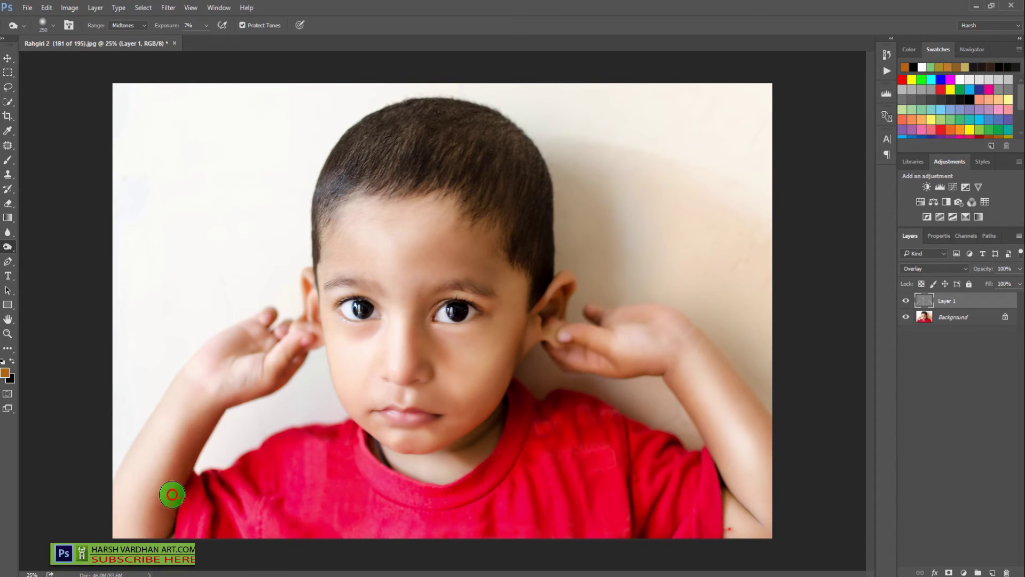
# Burn the image-right forearm and hand, reducing the brush to about 125 px for the hand.
pyautogui.moveTo(687, 397)
pyautogui.mouseDown()
pyautogui.moveTo(702, 425)
pyautogui.moveTo(754, 405)
pyautogui.moveTo(779, 451)
pyautogui.mouseUp()
pyautogui.moveTo(610, 359); pyautogui.dragTo(601, 339)
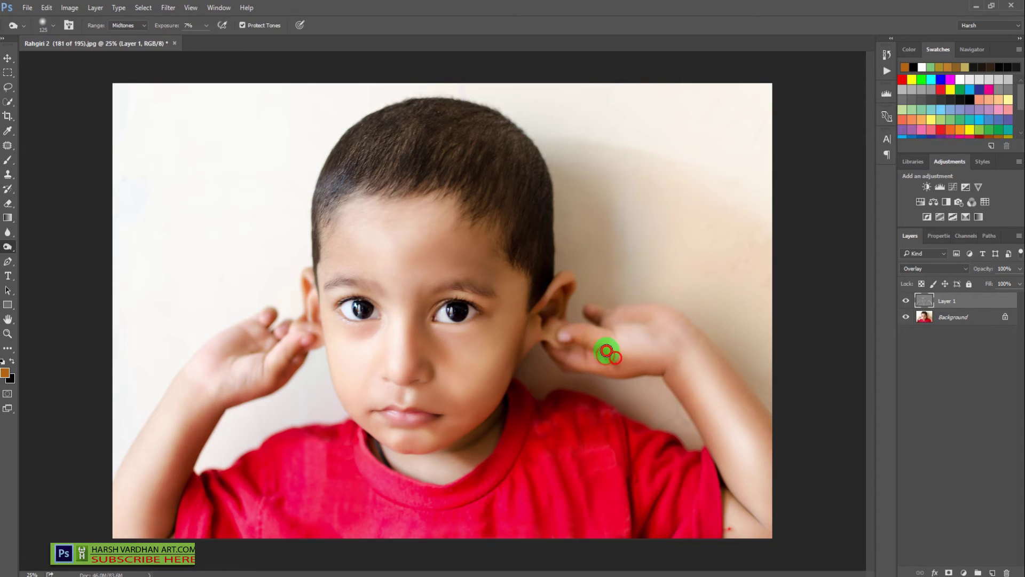
# Deepen the folds and neckline shadows of the red shirt with Burn strokes, enlarging the brush to about 175 px.
pyautogui.moveTo(579, 370)
pyautogui.mouseDown()
pyautogui.moveTo(630, 367)
pyautogui.moveTo(588, 422)
pyautogui.moveTo(528, 403)
pyautogui.moveTo(591, 414)
pyautogui.moveTo(572, 409)
pyautogui.moveTo(584, 500)
pyautogui.moveTo(654, 506)
pyautogui.moveTo(630, 434)
pyautogui.moveTo(634, 533)
pyautogui.moveTo(649, 534)
pyautogui.mouseUp()
pyautogui.moveTo(649, 534)
pyautogui.mouseDown()
pyautogui.moveTo(674, 482)
pyautogui.moveTo(664, 448)
pyautogui.moveTo(683, 445)
pyautogui.mouseUp()
pyautogui.moveTo(683, 445)
pyautogui.mouseDown()
pyautogui.moveTo(694, 528)
pyautogui.moveTo(581, 486)
pyautogui.moveTo(590, 507)
pyautogui.moveTo(558, 415)
pyautogui.moveTo(567, 412)
pyautogui.moveTo(578, 440)
pyautogui.moveTo(538, 434)
pyautogui.moveTo(560, 470)
pyautogui.moveTo(565, 532)
pyautogui.moveTo(573, 528)
pyautogui.moveTo(537, 461)
pyautogui.moveTo(532, 525)
pyautogui.moveTo(529, 472)
pyautogui.moveTo(528, 524)
pyautogui.moveTo(503, 479)
pyautogui.moveTo(512, 472)
pyautogui.moveTo(509, 509)
pyautogui.moveTo(513, 502)
pyautogui.moveTo(501, 495)
pyautogui.moveTo(490, 534)
pyautogui.moveTo(489, 520)
pyautogui.moveTo(431, 514)
pyautogui.moveTo(502, 485)
pyautogui.moveTo(463, 492)
pyautogui.moveTo(459, 482)
pyautogui.moveTo(518, 428)
pyautogui.moveTo(520, 406)
pyautogui.moveTo(492, 464)
pyautogui.mouseUp()
pyautogui.press(']')
pyautogui.press(']')
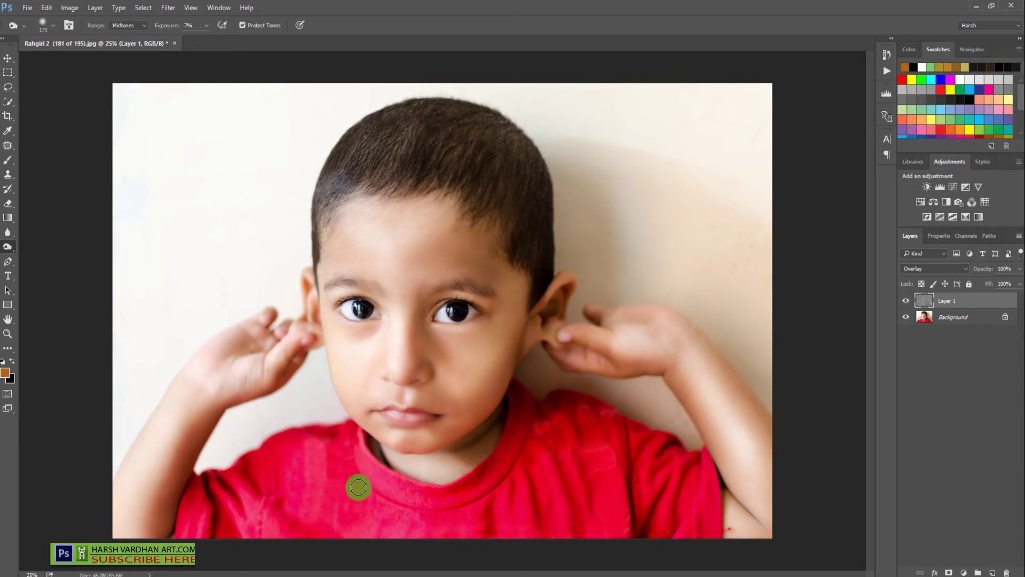
pyautogui.press('[')
pyautogui.moveTo(358, 475)
pyautogui.mouseDown()
pyautogui.moveTo(380, 498)
pyautogui.moveTo(454, 509)
pyautogui.moveTo(228, 513)
pyautogui.moveTo(251, 473)
pyautogui.moveTo(261, 514)
pyautogui.moveTo(180, 535)
pyautogui.moveTo(258, 457)
pyautogui.moveTo(333, 440)
pyautogui.moveTo(384, 453)
pyautogui.moveTo(467, 453)
pyautogui.moveTo(420, 448)
pyautogui.mouseUp()
# Burn the lips and the base of the nose with a small brush of about 45 px.
pyautogui.press(']')
pyautogui.press('[')
pyautogui.press('[')
pyautogui.press('[')
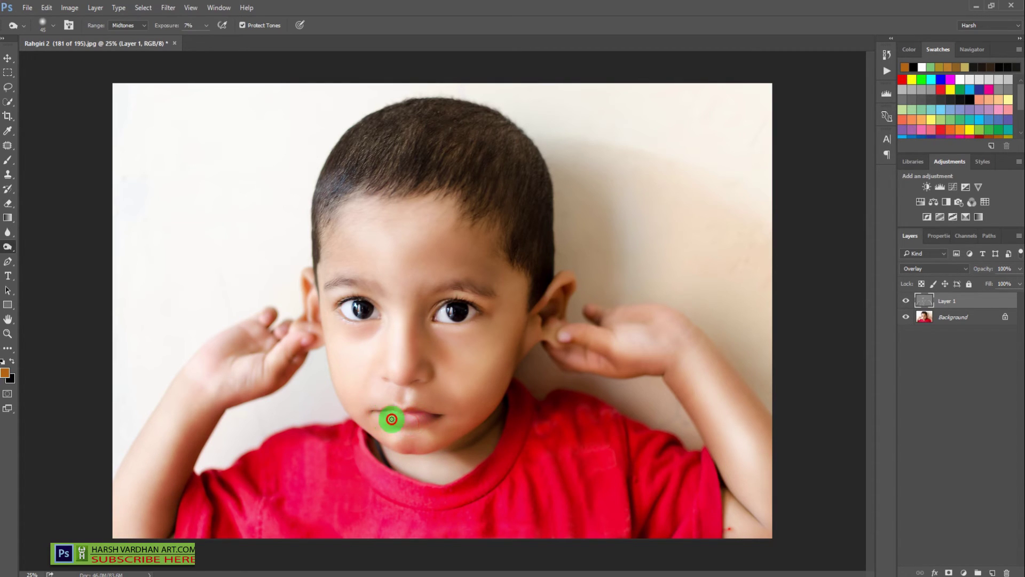
pyautogui.click(402, 425)
pyautogui.click(406, 383)
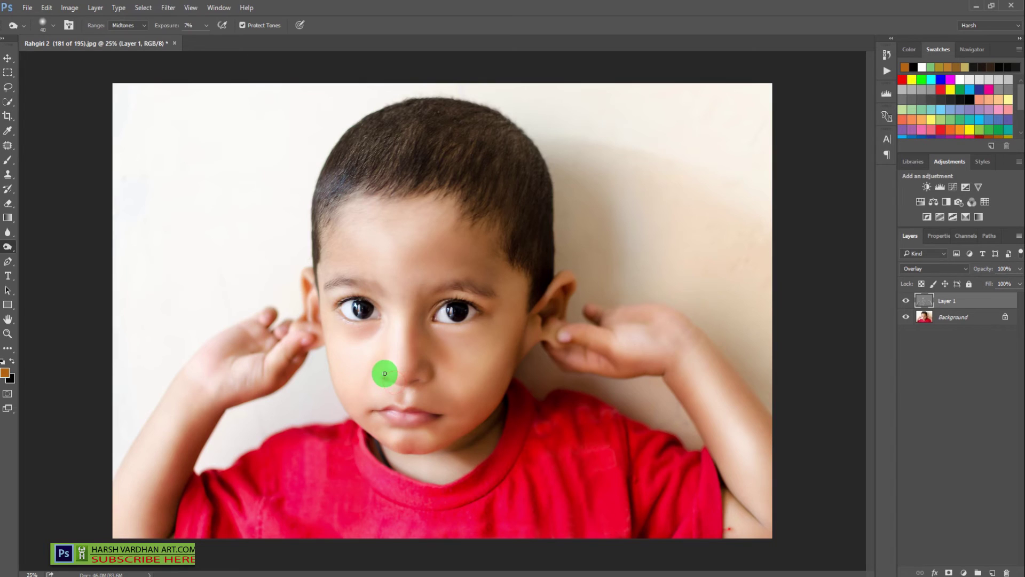
# Burn the nose and the image-right inner eye socket up to the brow, enlarging the brush to about 150 px.
pyautogui.press(']')
pyautogui.press(']')
pyautogui.press(']')
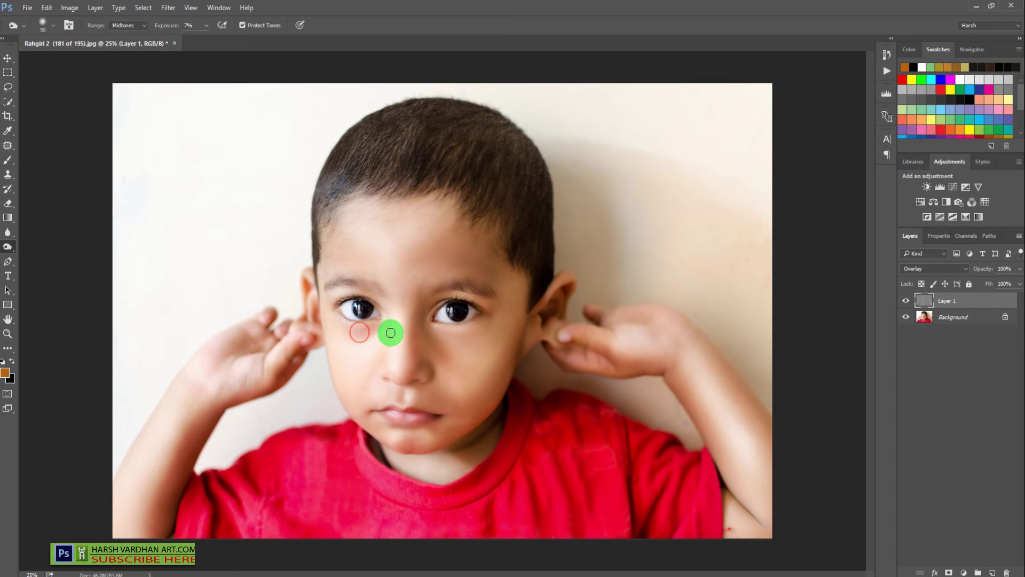
pyautogui.press(']')
pyautogui.press(']')
pyautogui.press(']')
pyautogui.press(']')
pyautogui.click(406, 372)
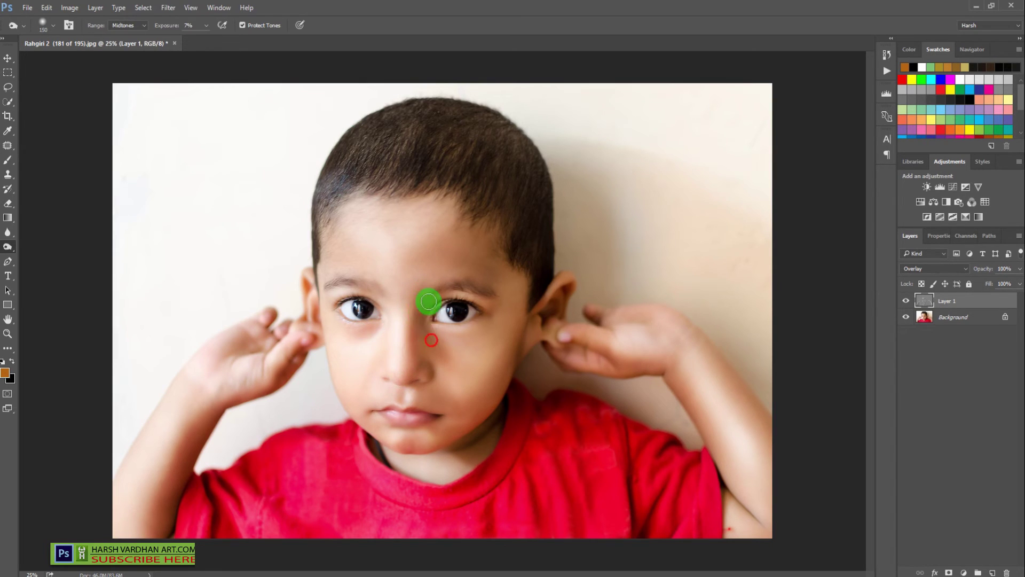
pyautogui.click(462, 289)
# Darken the forehead between the eyebrows and above the image-right eyebrow with a 250 px Burn brush.
pyautogui.press(']')
pyautogui.press(']')
pyautogui.press(']')
pyautogui.press(']')
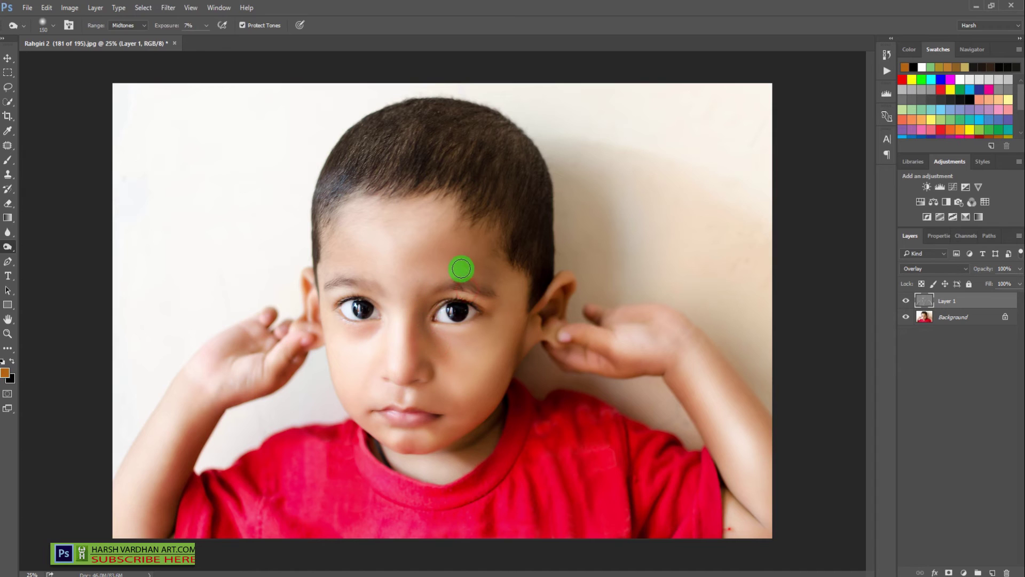
pyautogui.click(412, 263)
pyautogui.click(439, 241)
pyautogui.click(435, 280)
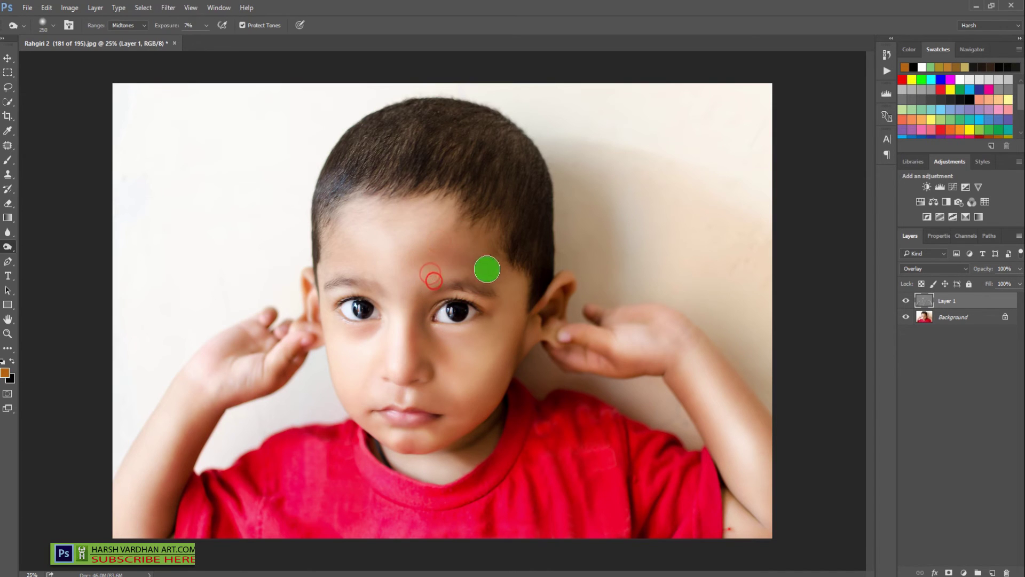
pyautogui.click(472, 288)
# Burn the forehead above the image-left eyebrow with short dabs of a 250 px brush.
pyautogui.click(342, 250)
pyautogui.click(346, 265)
pyautogui.click(355, 261)
pyautogui.click(364, 260)
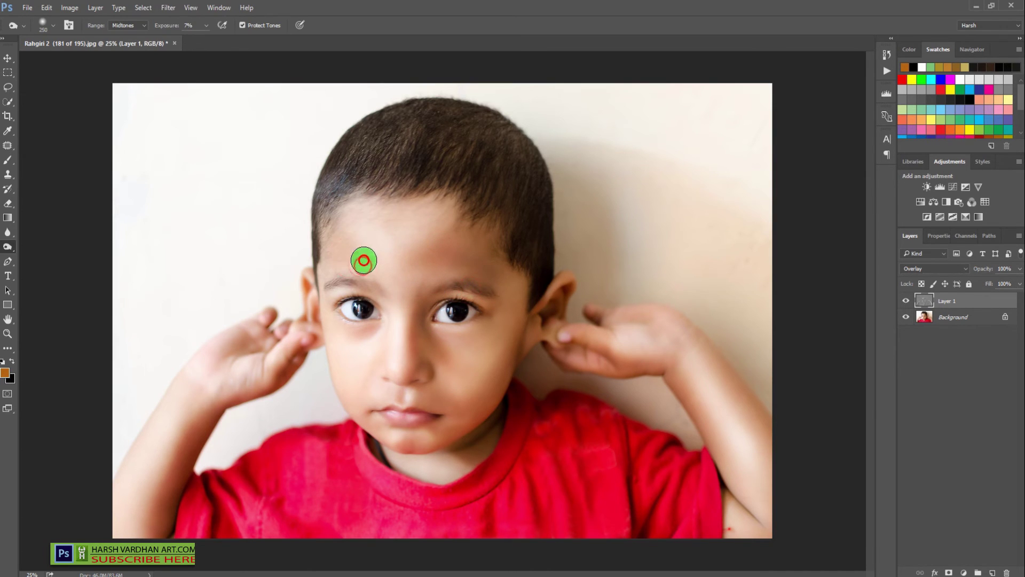
pyautogui.click(357, 257)
pyautogui.click(365, 270)
pyautogui.click(348, 265)
pyautogui.click(336, 258)
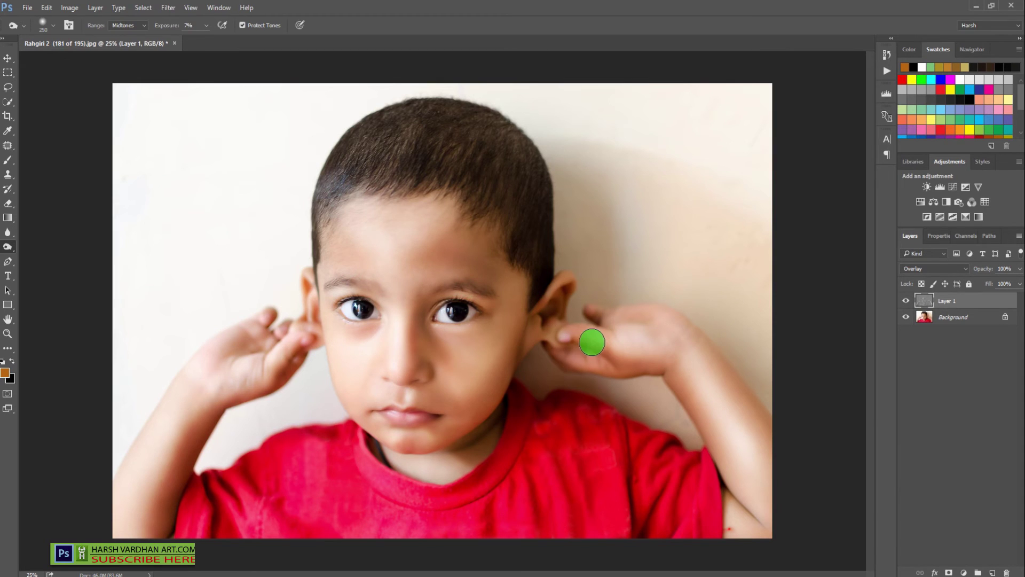
# Burn the lower edge of the image-right hand and the outer forearm with a brush of about 175 to 200 px.
pyautogui.moveTo(589, 350); pyautogui.dragTo(635, 363)
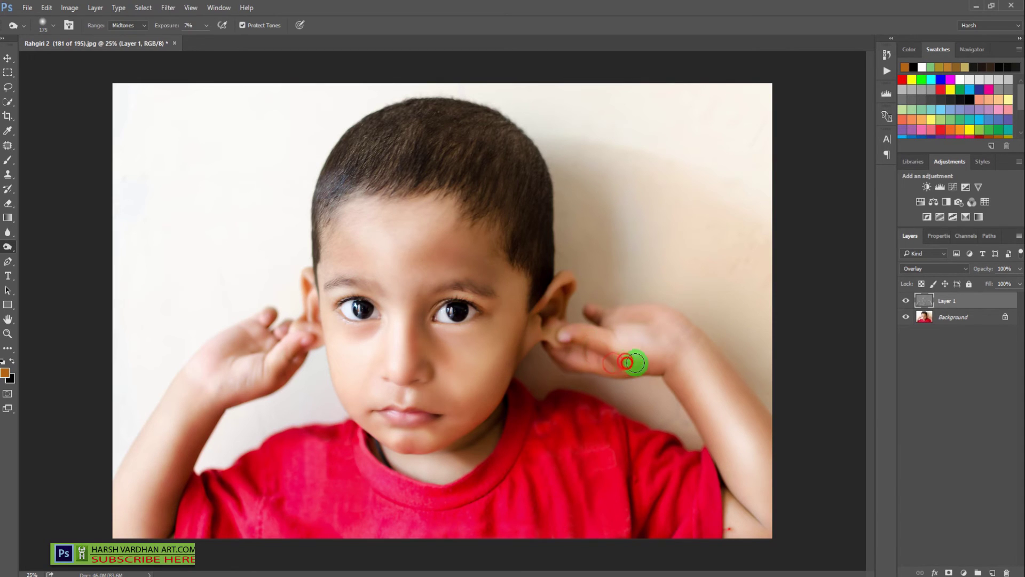
pyautogui.moveTo(746, 414); pyautogui.dragTo(759, 423)
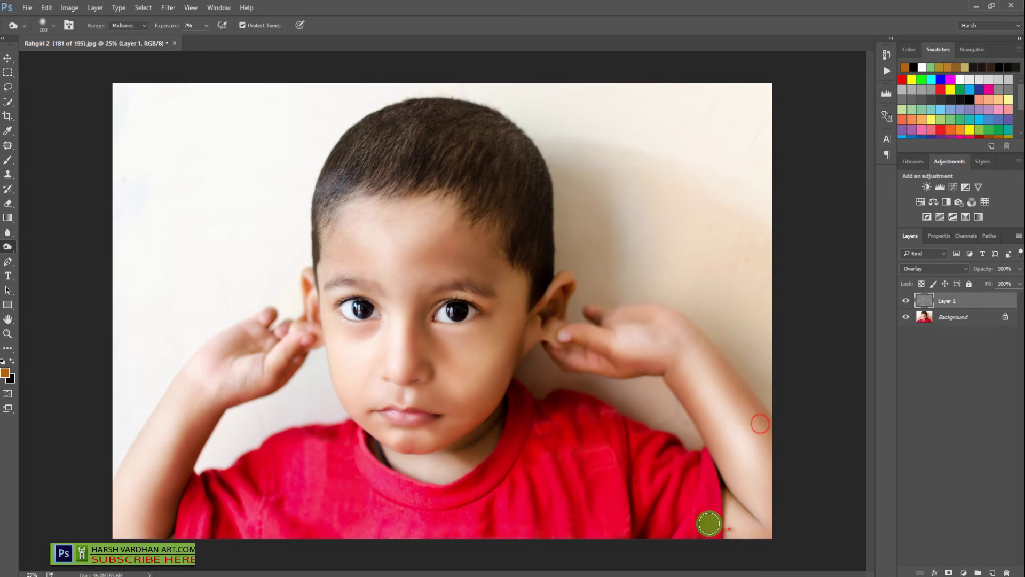
# Burn the hair from the image-right temple across to the image-left hairline with a 200 px brush.
pyautogui.press(']')
pyautogui.press(']')
pyautogui.press(']')
pyautogui.press('[')
pyautogui.press('[')
pyautogui.press('[')
pyautogui.press('[')
pyautogui.press('[')
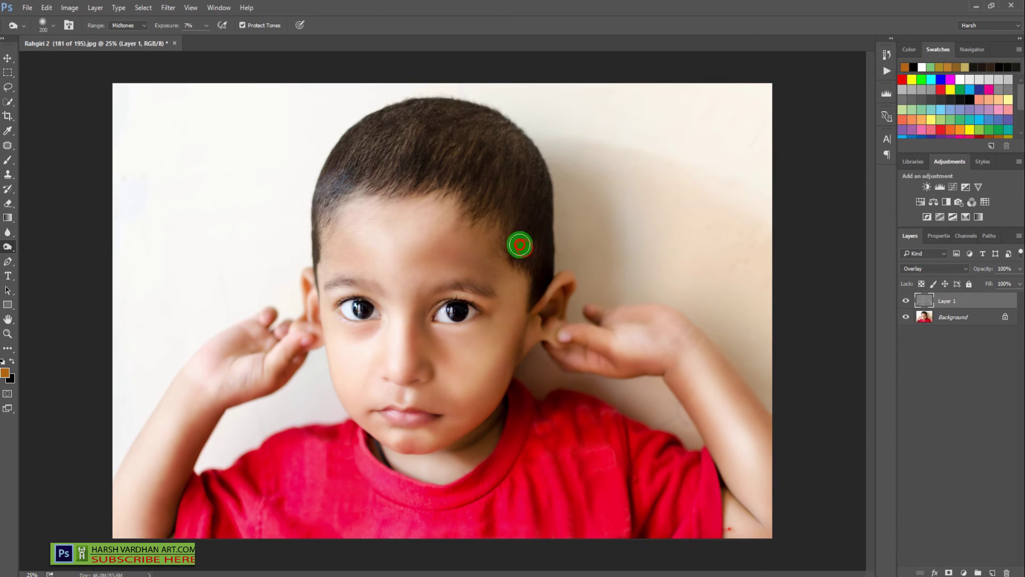
pyautogui.press(']')
pyautogui.moveTo(423, 155)
pyautogui.mouseDown()
pyautogui.moveTo(398, 172)
pyautogui.moveTo(367, 151)
pyautogui.mouseUp()
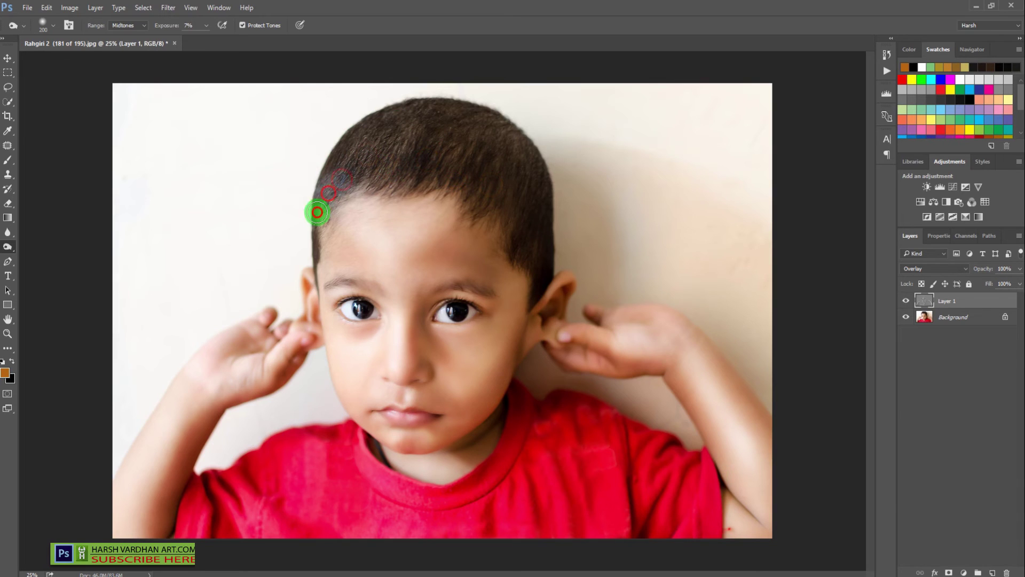
# Burn the eyebrows and the areas around both eyes with a progressively smaller brush, down to about 45 px.
pyautogui.press('[')
pyautogui.press('[')
pyautogui.moveTo(339, 283); pyautogui.dragTo(371, 290)
pyautogui.press('[')
pyautogui.press('[')
pyautogui.moveTo(448, 294)
pyautogui.mouseDown()
pyautogui.moveTo(492, 293)
pyautogui.moveTo(463, 289)
pyautogui.moveTo(490, 291)
pyautogui.moveTo(436, 307)
pyautogui.moveTo(458, 296)
pyautogui.moveTo(478, 308)
pyautogui.moveTo(432, 309)
pyautogui.moveTo(434, 322)
pyautogui.moveTo(478, 311)
pyautogui.moveTo(455, 321)
pyautogui.mouseUp()
pyautogui.press('[')
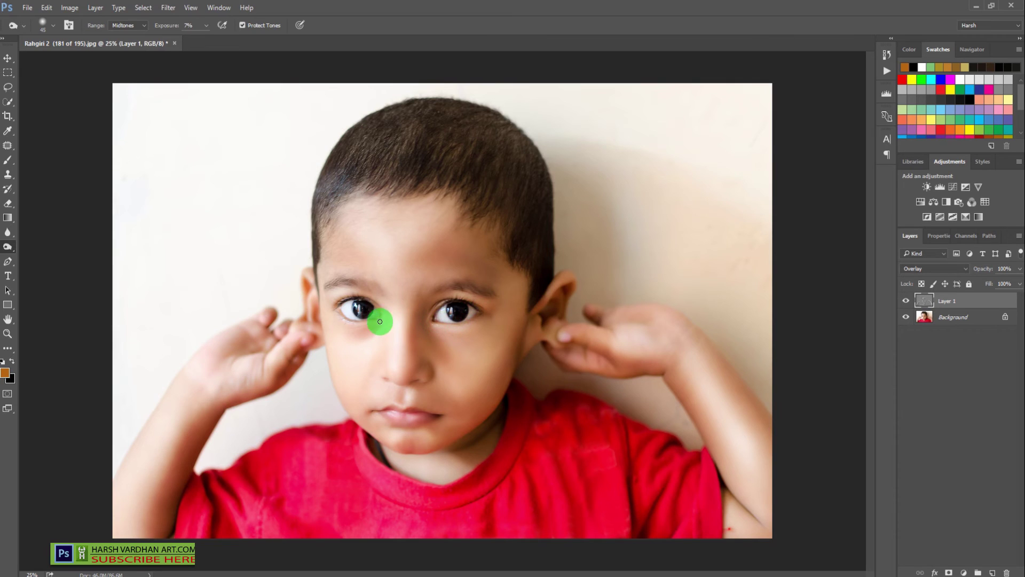
pyautogui.moveTo(380, 321)
pyautogui.mouseDown()
pyautogui.moveTo(341, 319)
pyautogui.moveTo(339, 311)
pyautogui.moveTo(362, 323)
pyautogui.moveTo(352, 309)
pyautogui.moveTo(361, 300)
pyautogui.moveTo(350, 300)
pyautogui.moveTo(367, 297)
pyautogui.moveTo(383, 310)
pyautogui.moveTo(337, 306)
pyautogui.moveTo(355, 323)
pyautogui.moveTo(344, 324)
pyautogui.moveTo(389, 321)
pyautogui.moveTo(417, 370)
pyautogui.moveTo(397, 382)
pyautogui.moveTo(414, 375)
pyautogui.moveTo(425, 429)
pyautogui.moveTo(417, 407)
pyautogui.moveTo(383, 416)
pyautogui.moveTo(467, 424)
pyautogui.moveTo(479, 440)
pyautogui.moveTo(487, 425)
pyautogui.moveTo(476, 466)
pyautogui.mouseUp()
# Burn the image-right sleeve of the shirt and the upper arm beside it with a 200 px brush.
pyautogui.press(']')
pyautogui.press(']')
pyautogui.press(']')
pyautogui.press(']')
pyautogui.press(']')
pyautogui.press(']')
pyautogui.press(']')
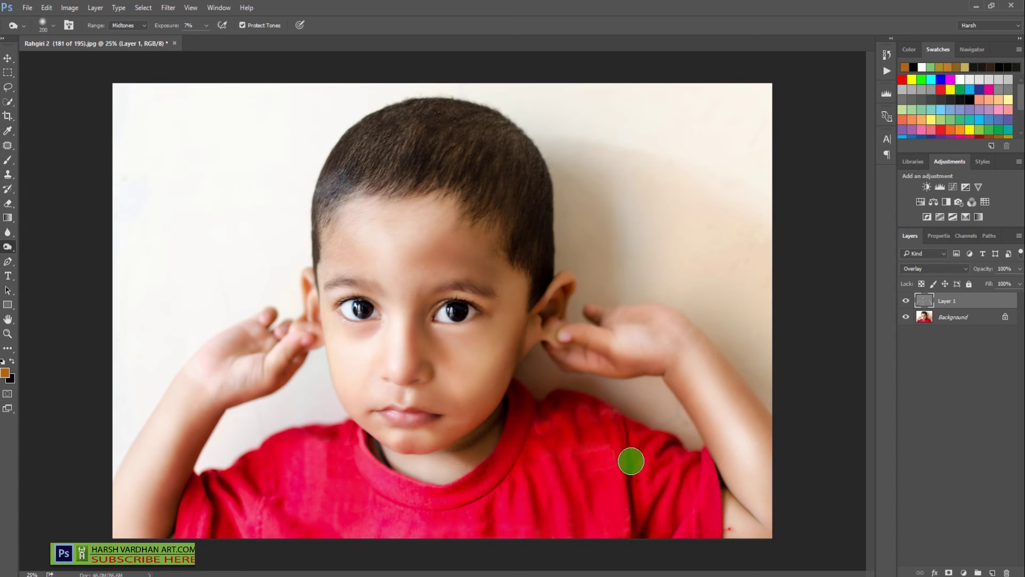
pyautogui.click(682, 526)
pyautogui.moveTo(682, 525)
pyautogui.mouseDown()
pyautogui.moveTo(691, 478)
pyautogui.moveTo(653, 531)
pyautogui.moveTo(595, 478)
pyautogui.moveTo(577, 475)
pyautogui.moveTo(579, 501)
pyautogui.moveTo(571, 479)
pyautogui.moveTo(554, 511)
pyautogui.moveTo(520, 498)
pyautogui.moveTo(521, 487)
pyautogui.moveTo(509, 498)
pyautogui.moveTo(701, 461)
pyautogui.moveTo(701, 493)
pyautogui.moveTo(716, 487)
pyautogui.moveTo(760, 518)
pyautogui.mouseUp()
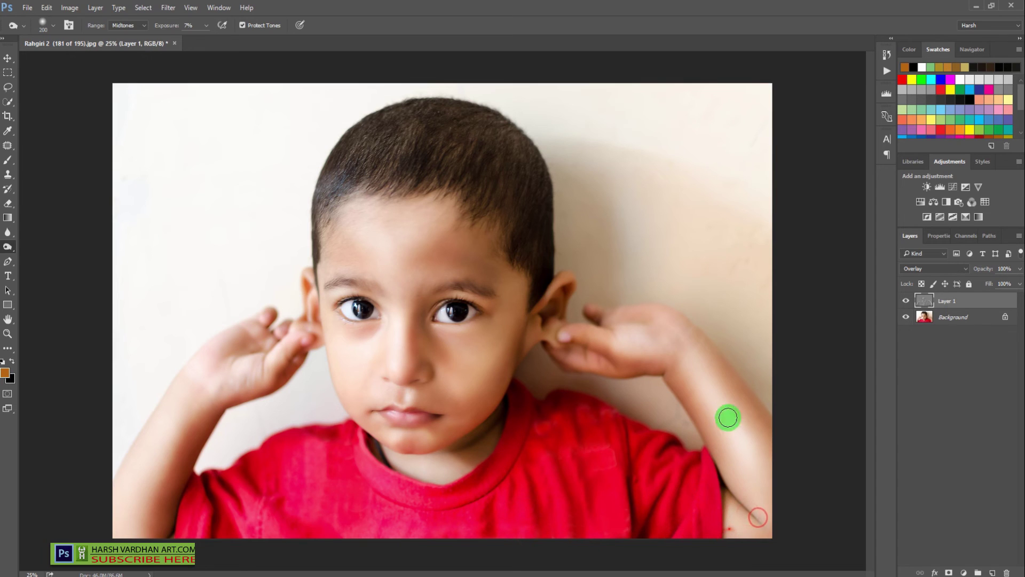
# Darken the outer edge of the image-right forearm with a Burn brush of about 150 px.
pyautogui.press('[')
pyautogui.press('[')
pyautogui.press('[')
pyautogui.moveTo(705, 356); pyautogui.dragTo(752, 426)
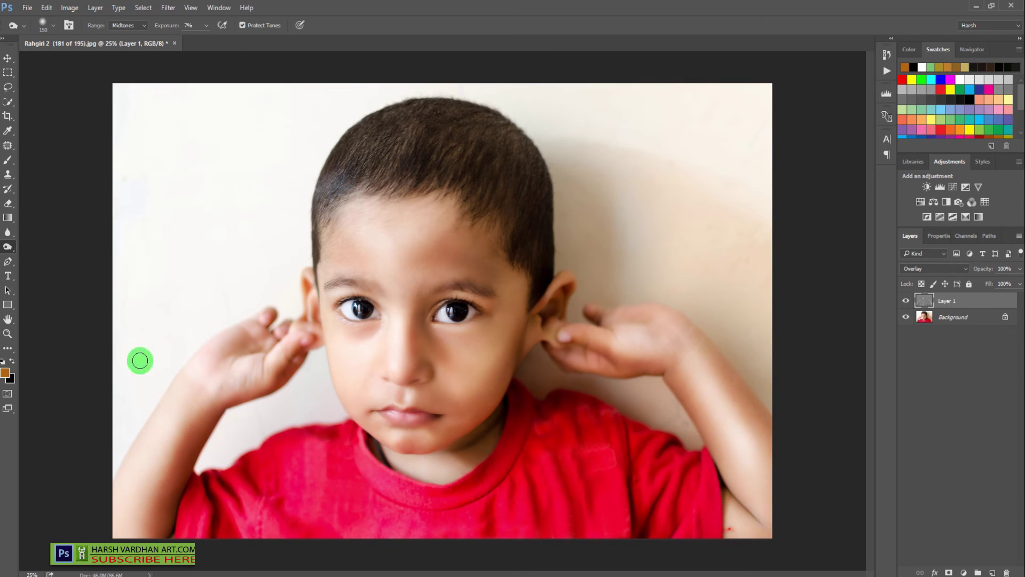
# Burn the image-left forearm from the wrist down to the sleeve with a brush of about 250 px.
pyautogui.press(']')
pyautogui.press(']')
pyautogui.press(']')
pyautogui.moveTo(206, 413); pyautogui.dragTo(163, 497)
pyautogui.moveTo(179, 456); pyautogui.dragTo(136, 533)
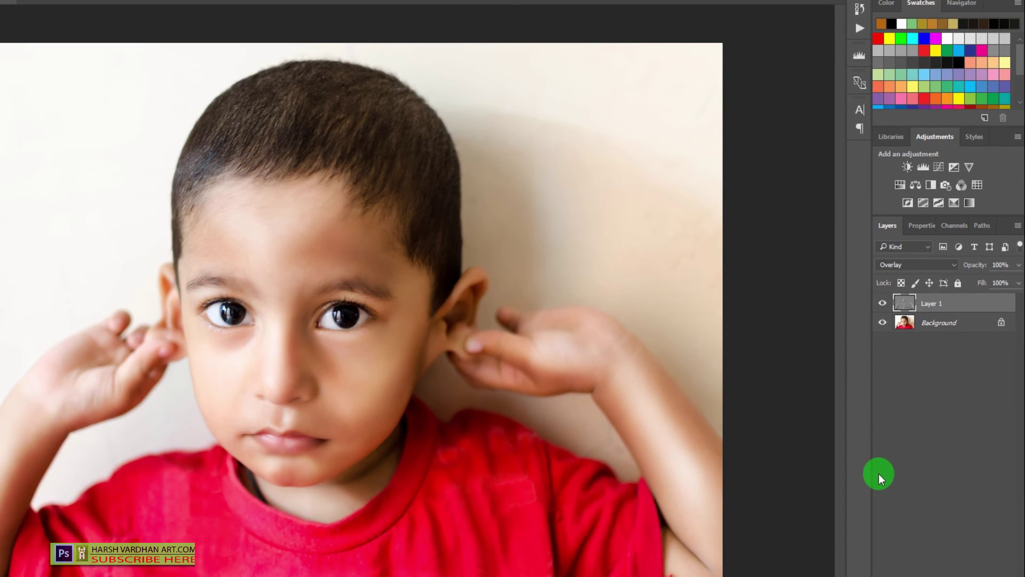
# Lower the opacity of Layer 1 to about 66%.
pyautogui.click(1018, 265)
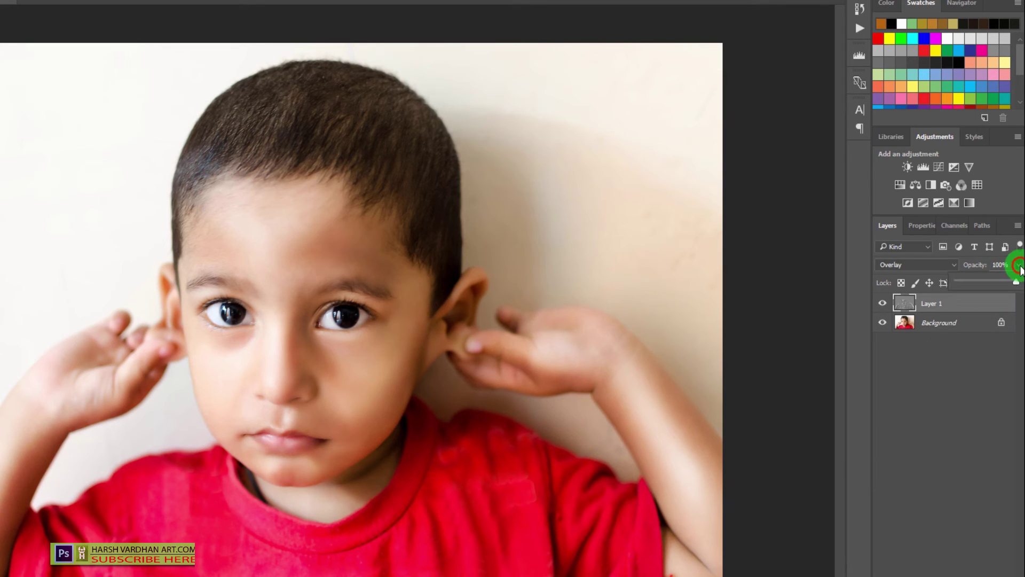
pyautogui.moveTo(1019, 267); pyautogui.dragTo(996, 285)
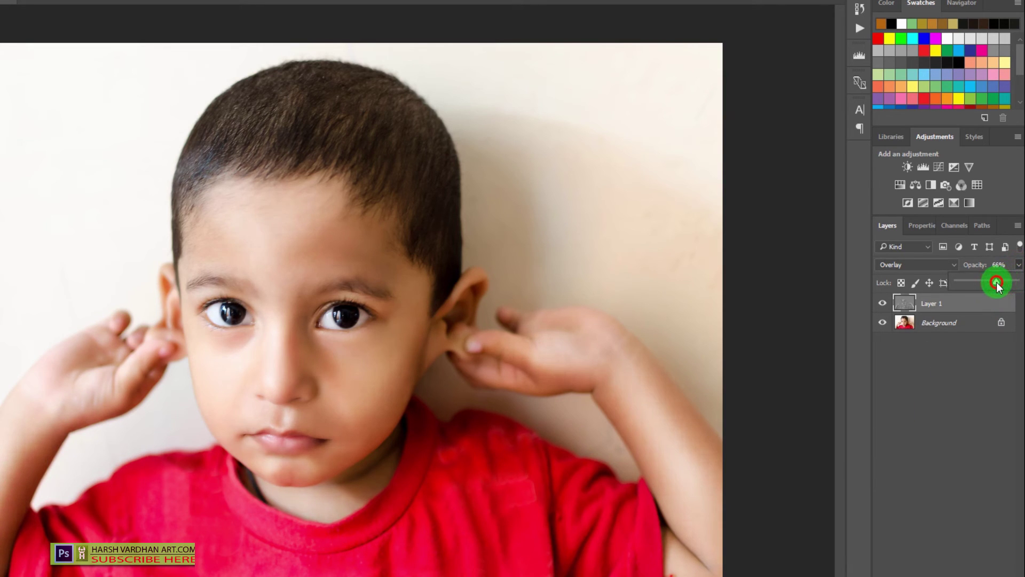
# Compare the portrait with and without Layer 1, both as a whole and close up on the eyes.
pyautogui.click(884, 304)
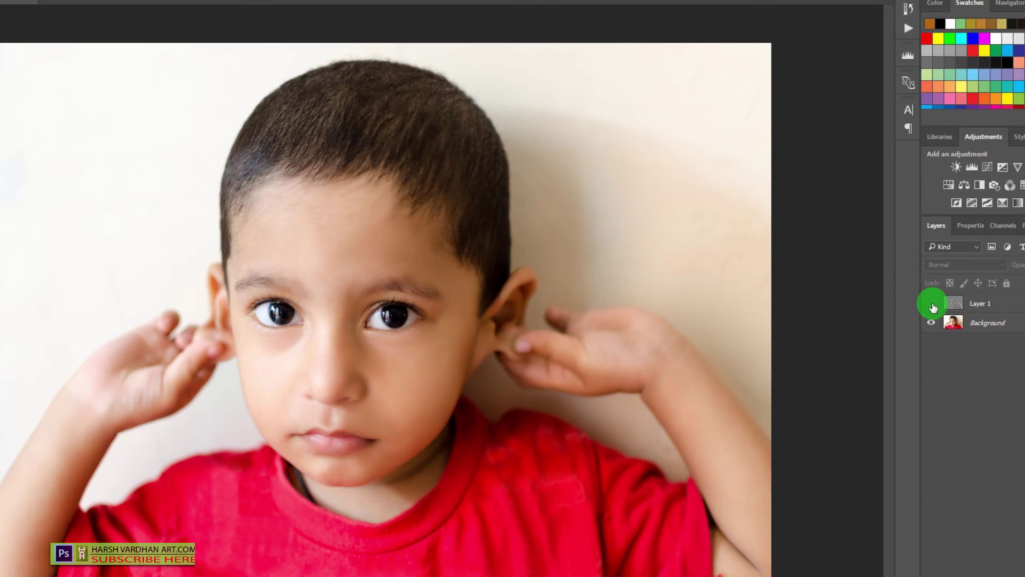
pyautogui.click(932, 305)
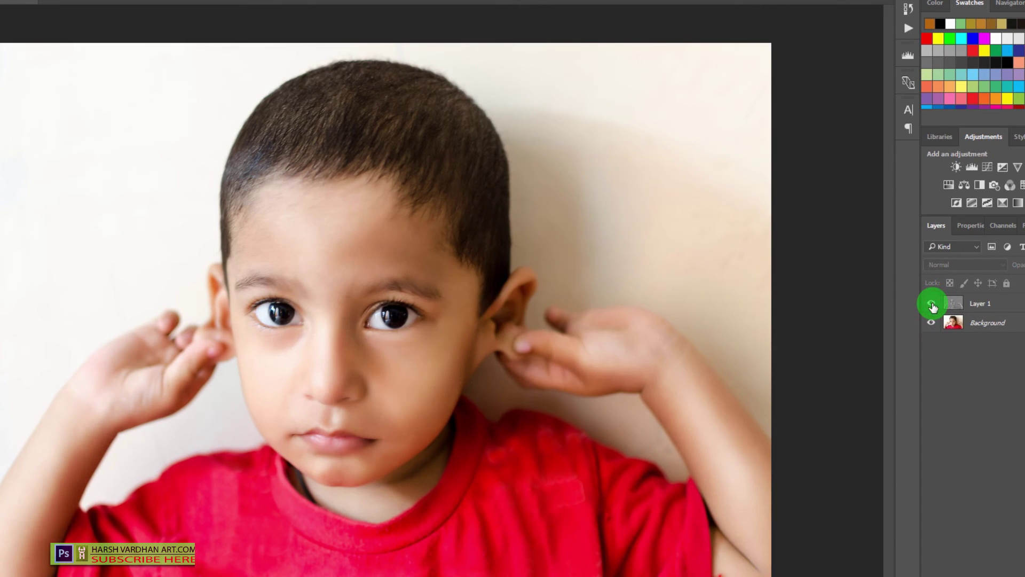
pyautogui.click(932, 304)
pyautogui.click(932, 305)
pyautogui.click(932, 304)
pyautogui.click(931, 304)
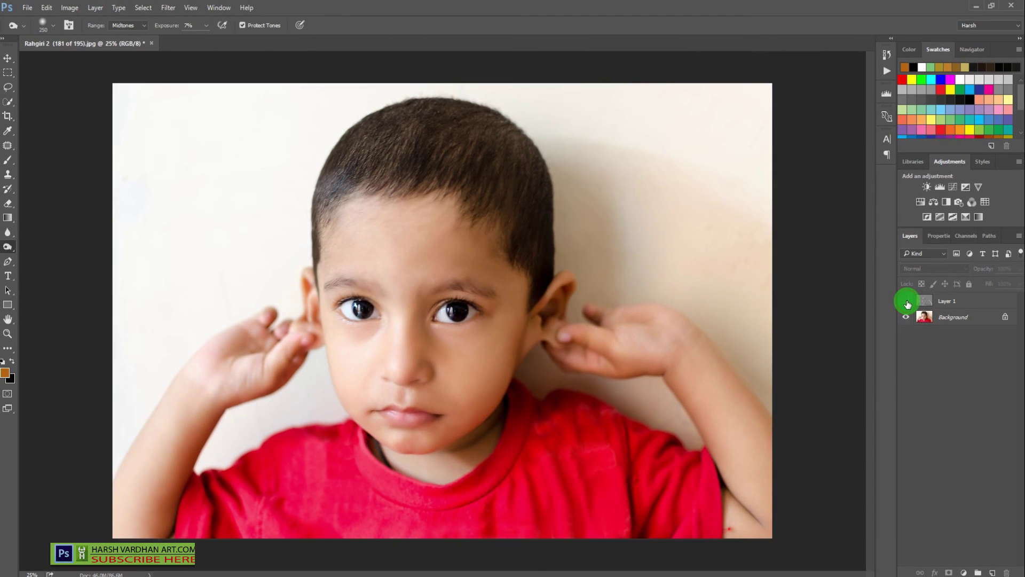
pyautogui.click(932, 305)
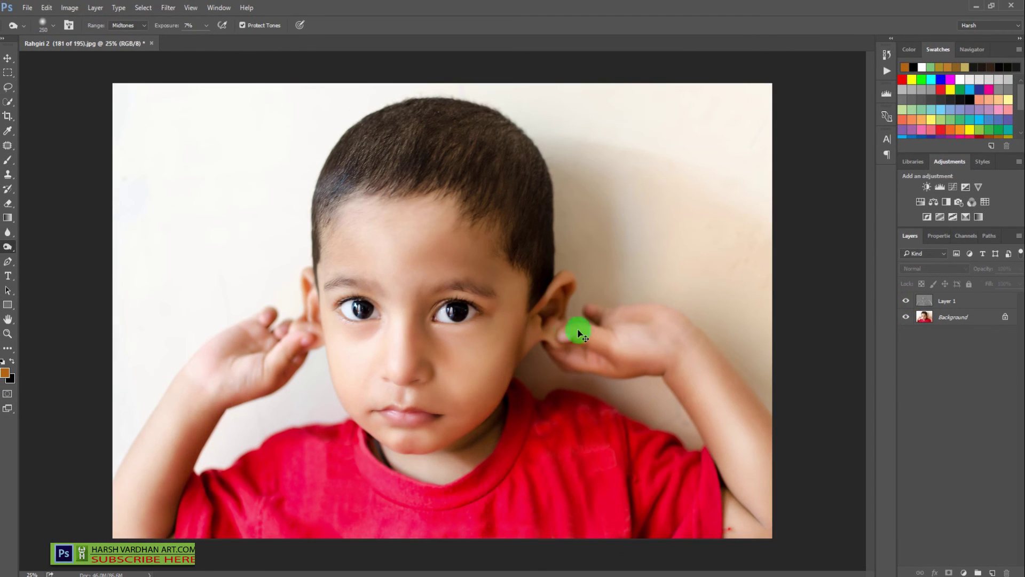
pyautogui.moveTo(420, 287); pyautogui.dragTo(460, 313)
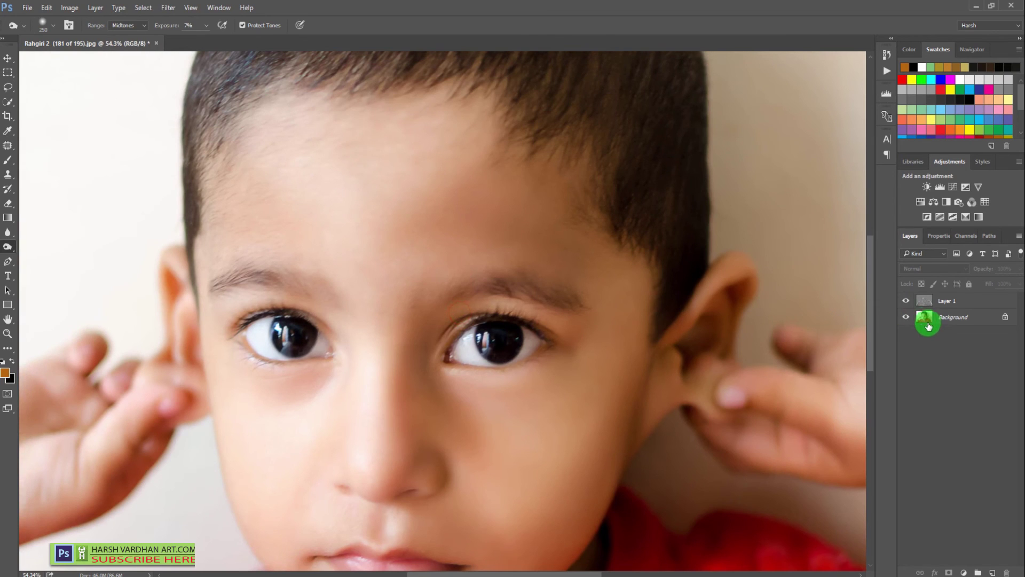
pyautogui.click(907, 302)
pyautogui.click(907, 302)
pyautogui.hotkey('ctrl', '0')
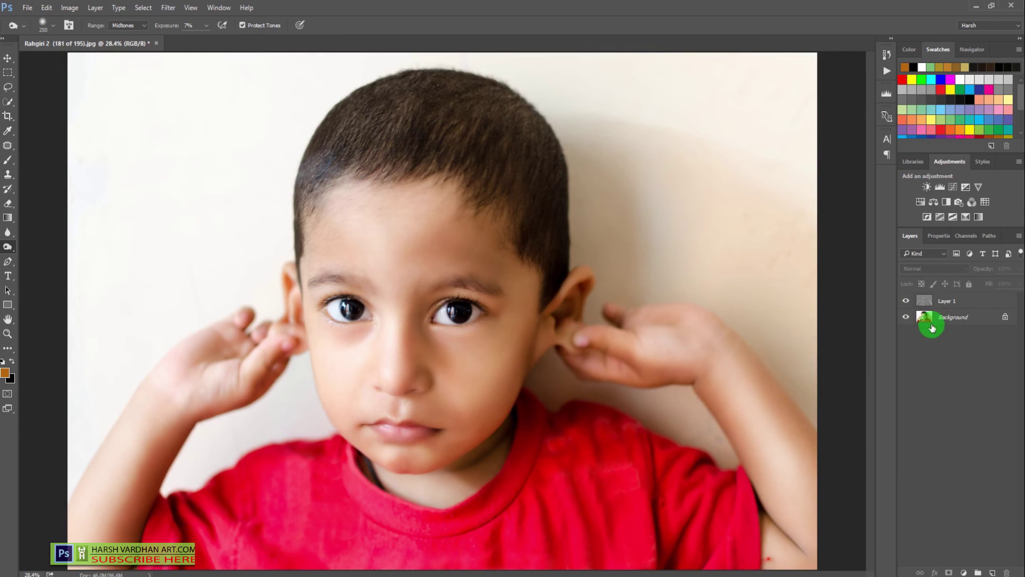
# Set the opacity of Layer 1 to 100%.
pyautogui.click(925, 300)
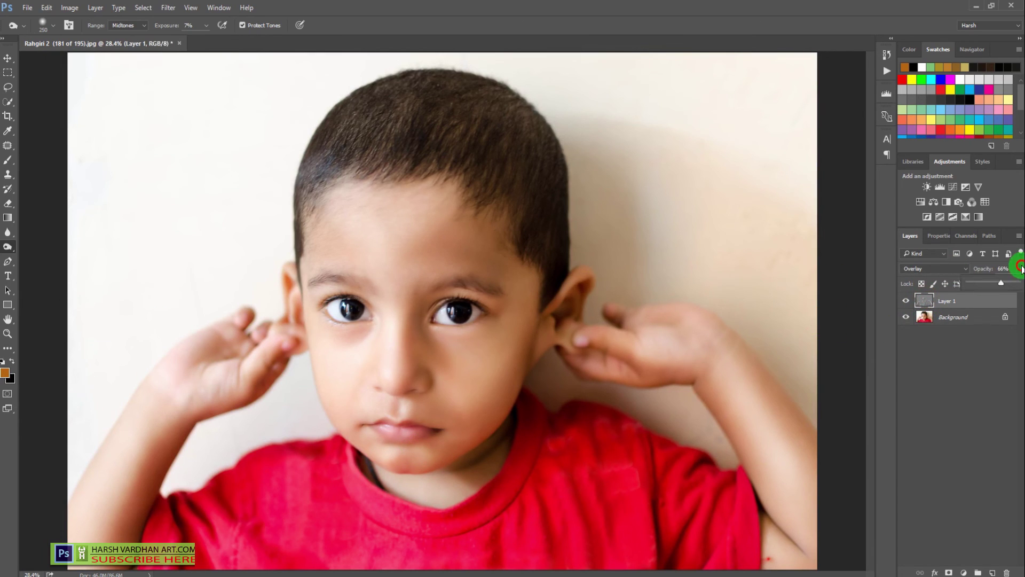
pyautogui.moveTo(1021, 269)
pyautogui.mouseDown()
pyautogui.moveTo(1002, 279)
pyautogui.moveTo(1013, 285)
pyautogui.mouseUp()
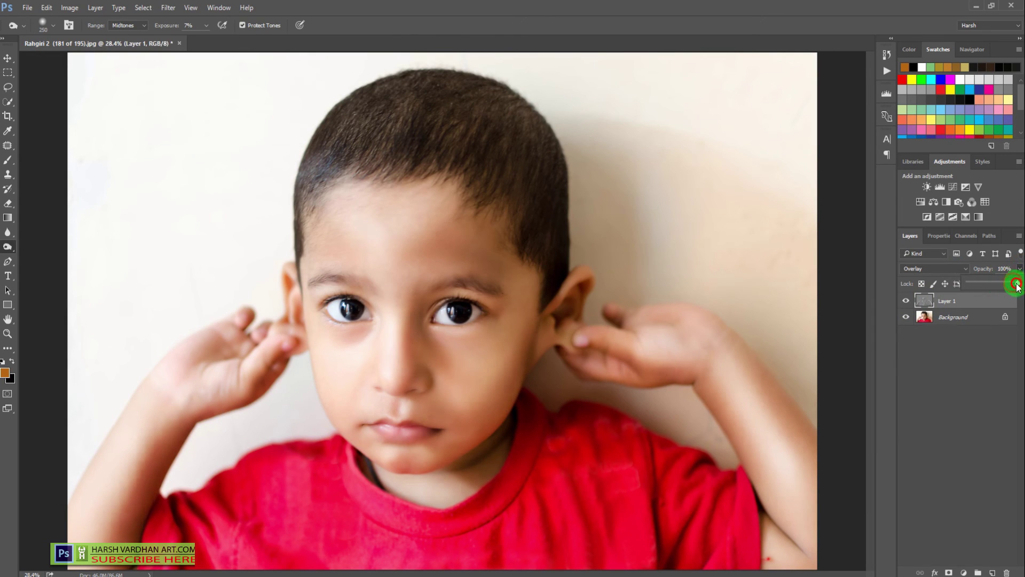
# Dodge the forehead, the image-right temple and the chin at 10% midtone exposure with a brush of about 250 px.
pyautogui.rightClick(8, 246)
pyautogui.click(37, 245)
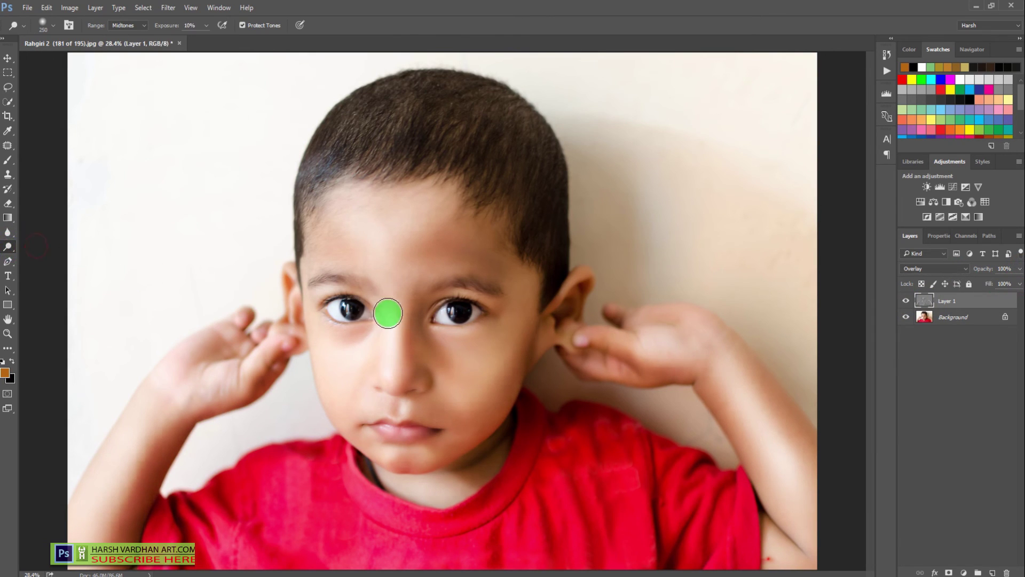
pyautogui.moveTo(460, 231)
pyautogui.mouseDown()
pyautogui.moveTo(434, 266)
pyautogui.moveTo(495, 276)
pyautogui.mouseUp()
pyautogui.click(509, 277)
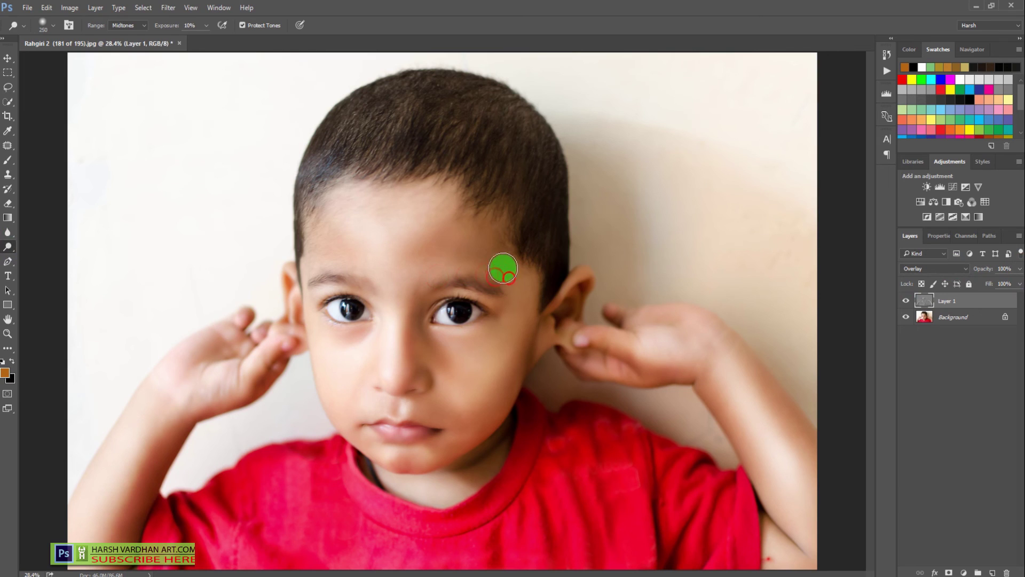
pyautogui.moveTo(457, 238); pyautogui.dragTo(422, 252)
pyautogui.moveTo(498, 270); pyautogui.dragTo(510, 278)
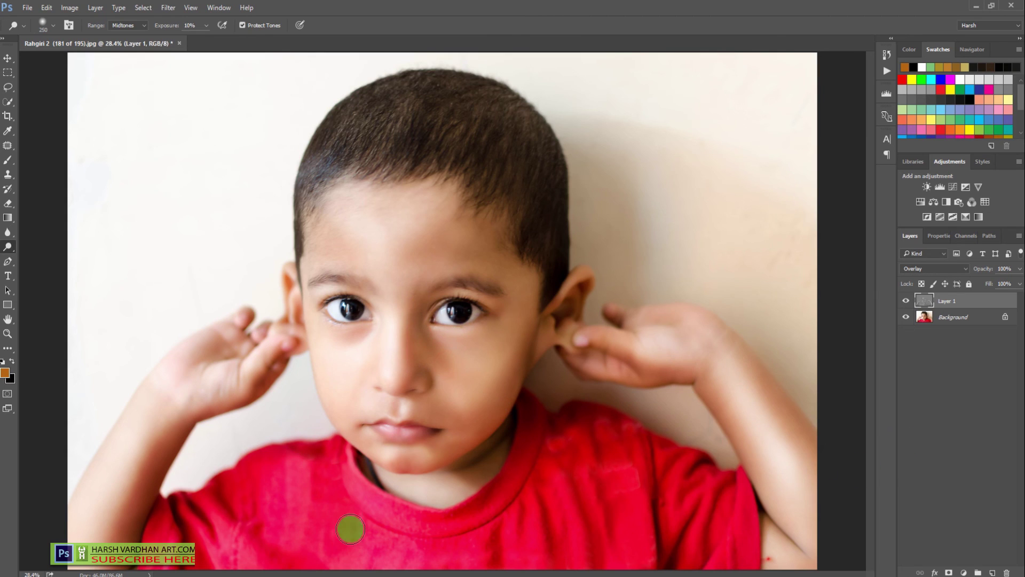
pyautogui.click(393, 460)
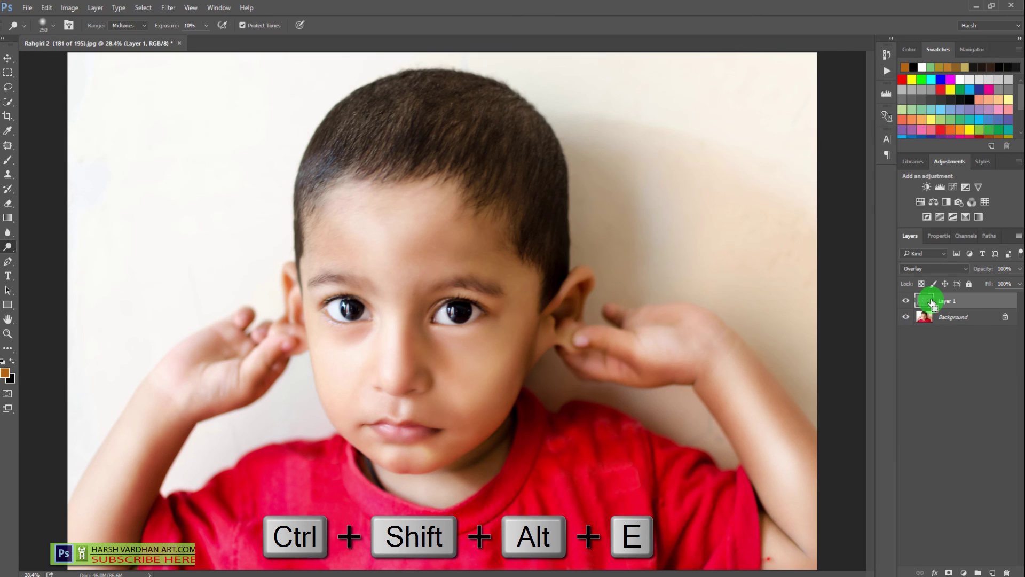
# Stamp all visible layers into a new merged layer on top and open the Unsharp Mask filter for it.
pyautogui.hotkey('ctrl', 'shift', 'alt', 'e')
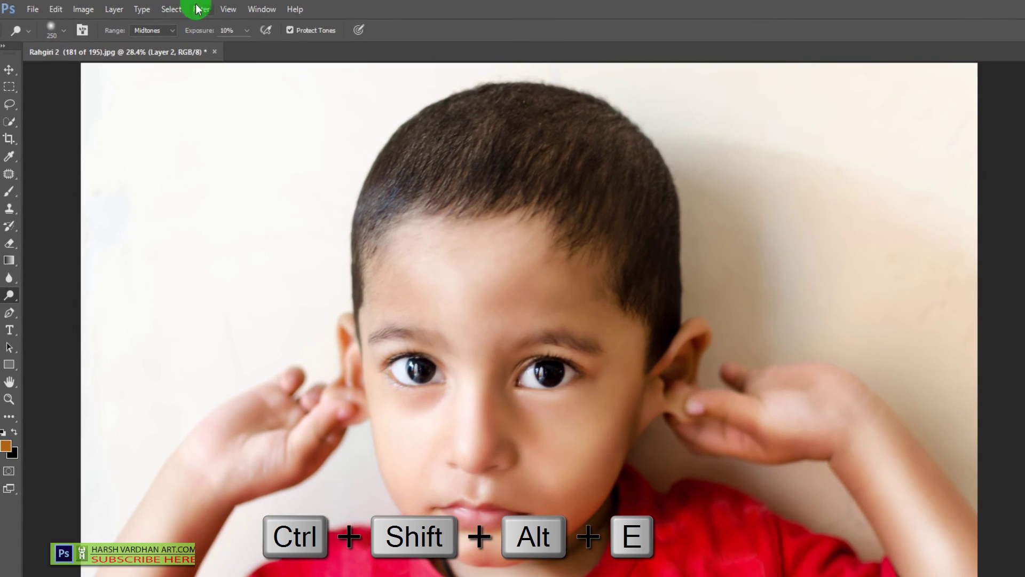
pyautogui.click(168, 7)
pyautogui.moveTo(221, 196)
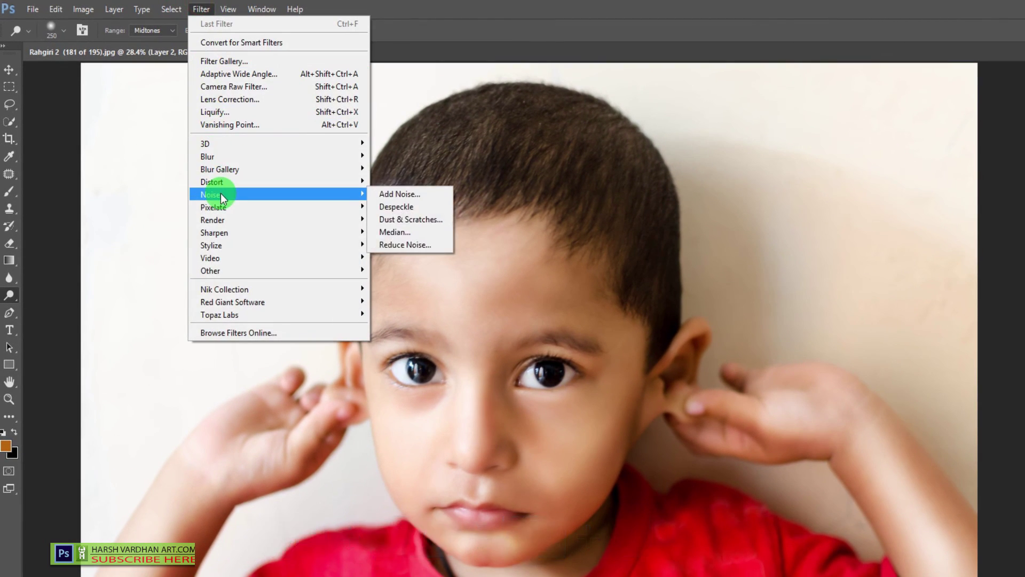
pyautogui.moveTo(219, 232)
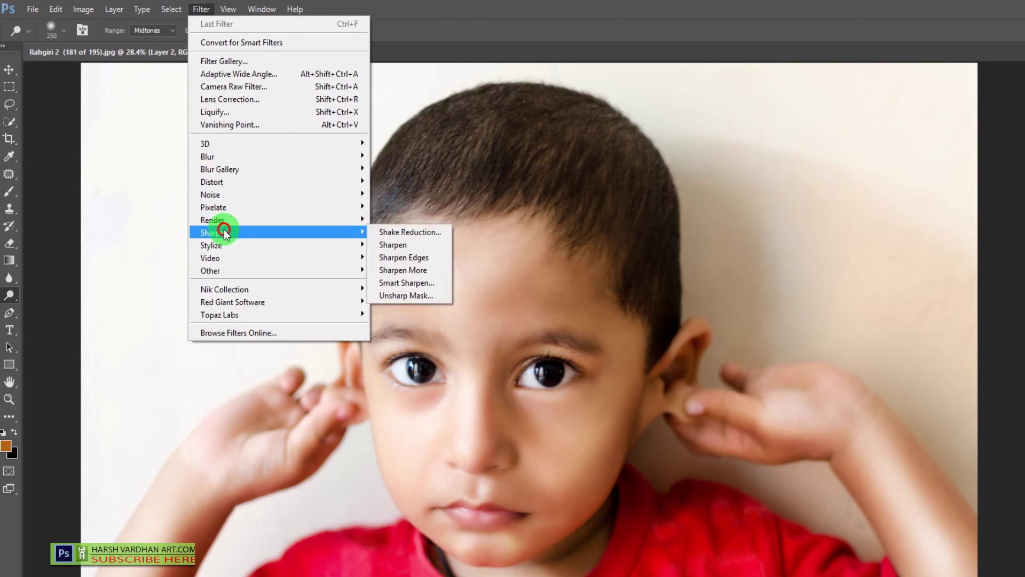
pyautogui.click(405, 295)
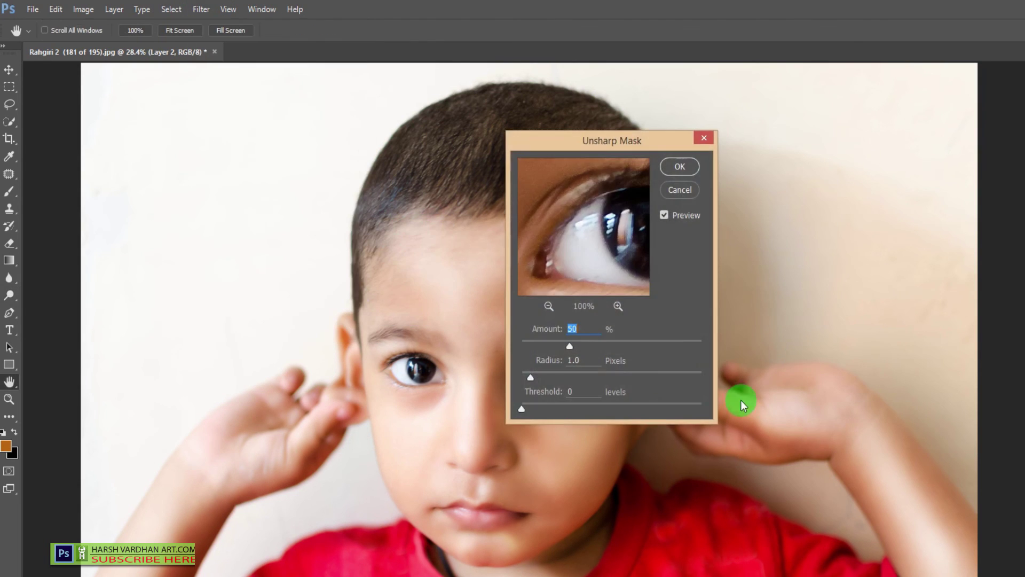
# Sharpen the merged layer with an Unsharp Mask amount of 13%, radius of 1.1 pixels and threshold of 0.
pyautogui.moveTo(596, 159); pyautogui.dragTo(970, 151)
pyautogui.moveTo(942, 340); pyautogui.dragTo(919, 346)
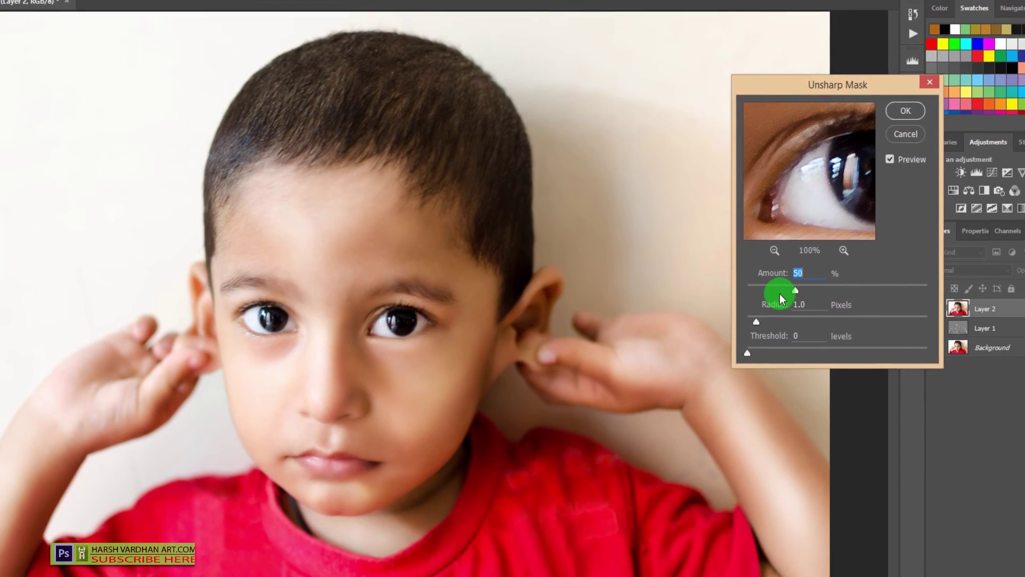
pyautogui.moveTo(753, 291); pyautogui.dragTo(746, 292)
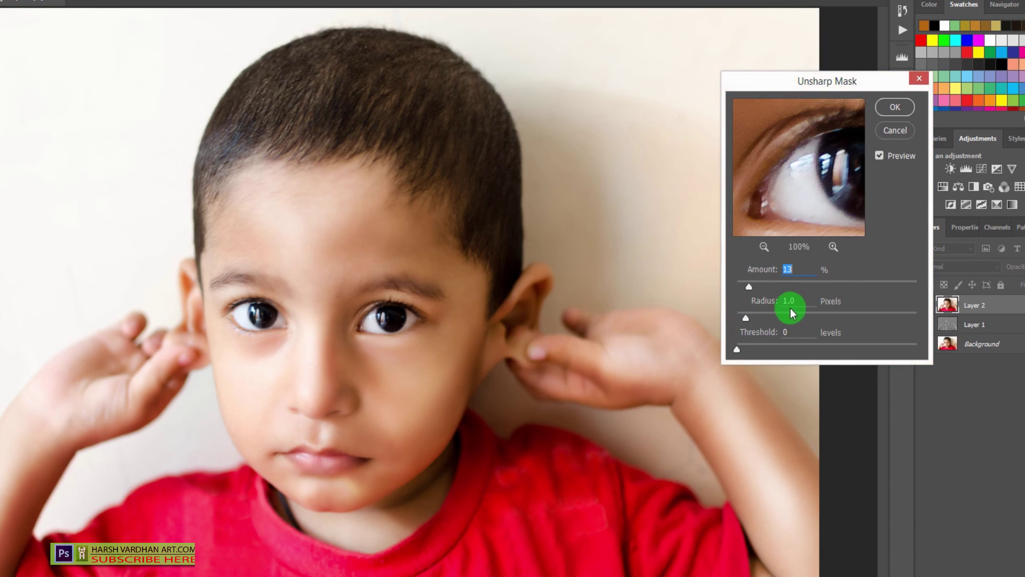
pyautogui.moveTo(749, 321); pyautogui.dragTo(747, 286)
pyautogui.moveTo(796, 217); pyautogui.dragTo(755, 218)
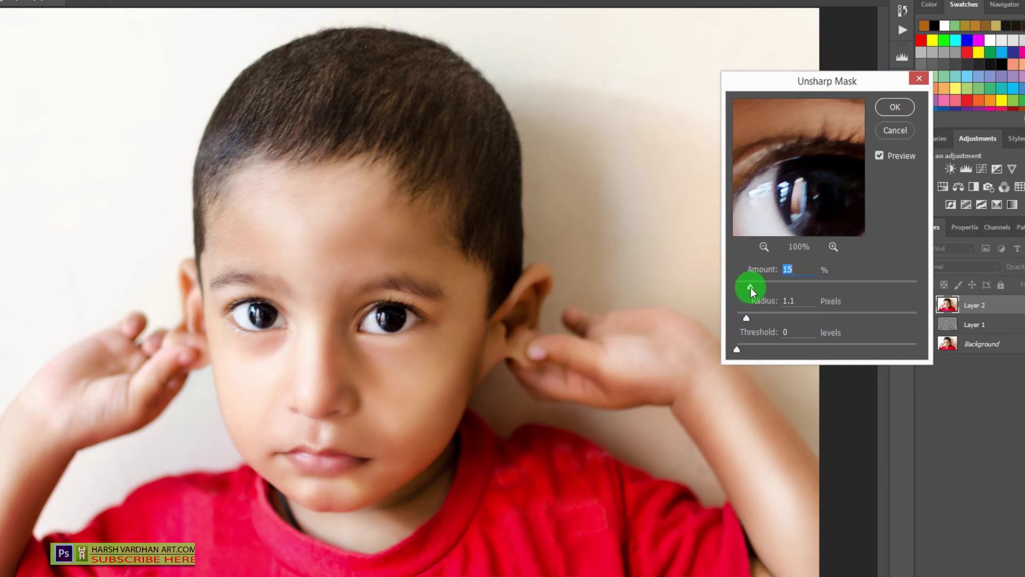
pyautogui.moveTo(748, 288); pyautogui.dragTo(748, 286)
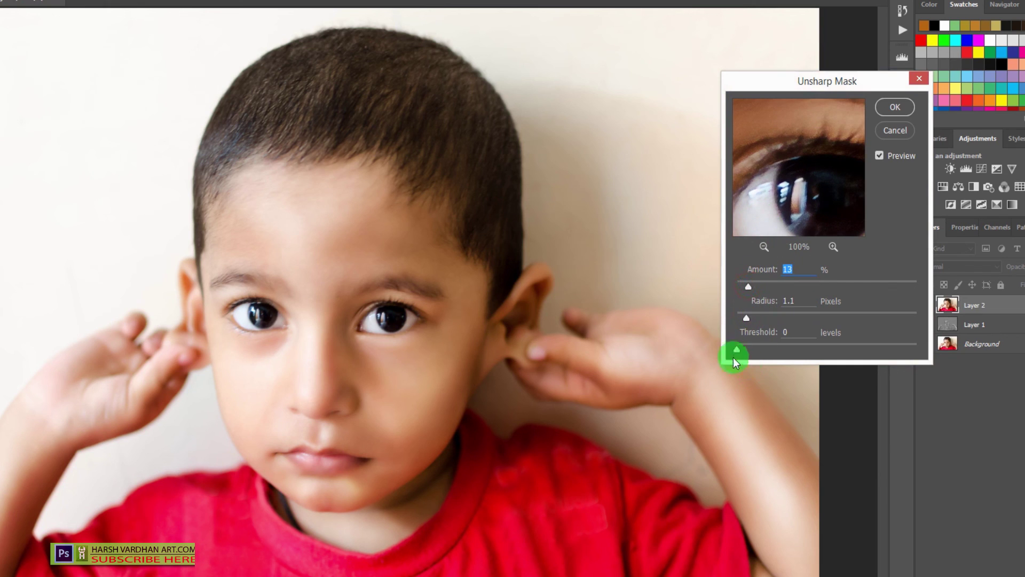
pyautogui.moveTo(736, 350); pyautogui.dragTo(675, 350)
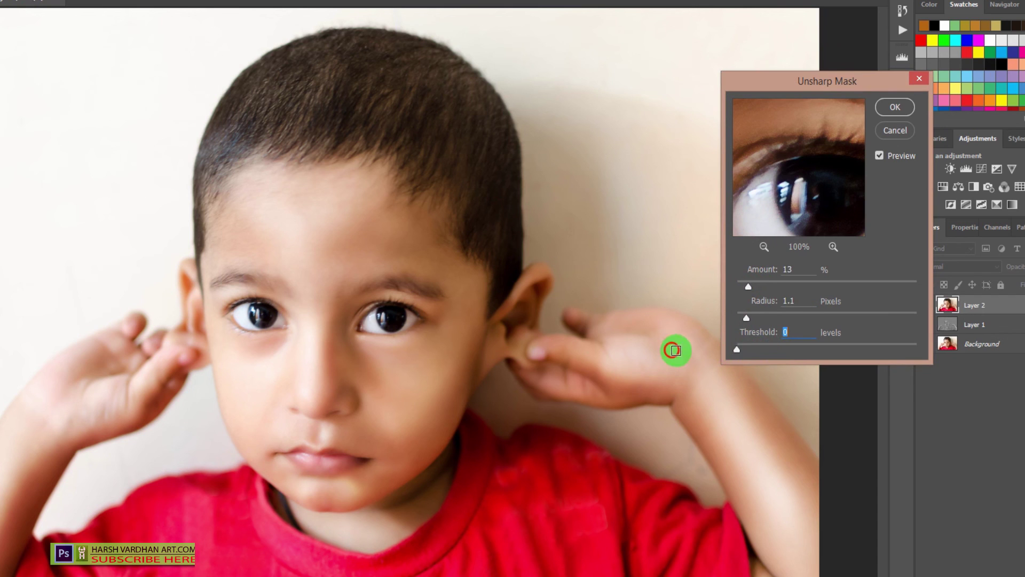
pyautogui.click(895, 106)
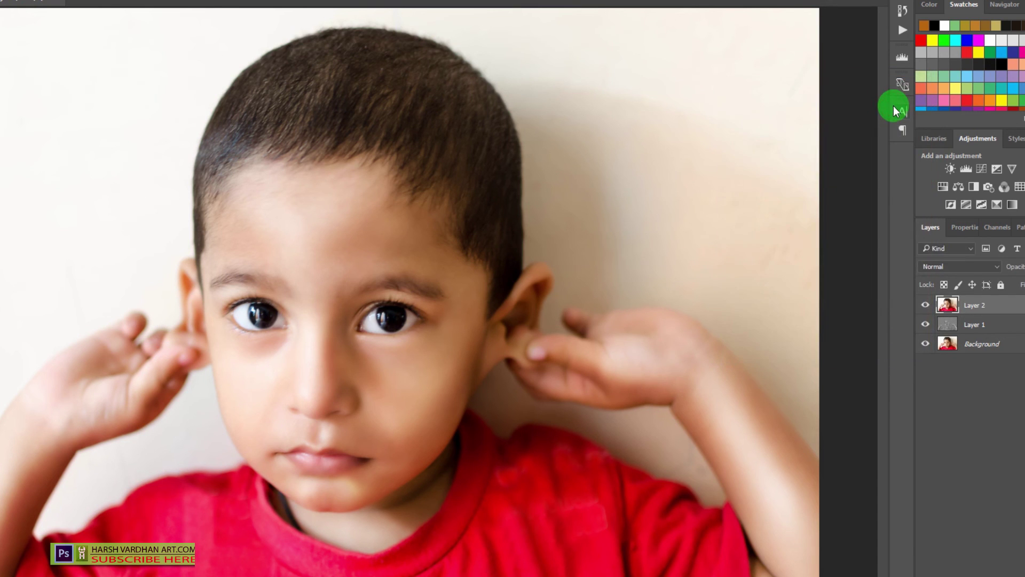
# Compare the eyes close up with and without the sharpened Layer 2.
pyautogui.moveTo(339, 278); pyautogui.dragTo(381, 304)
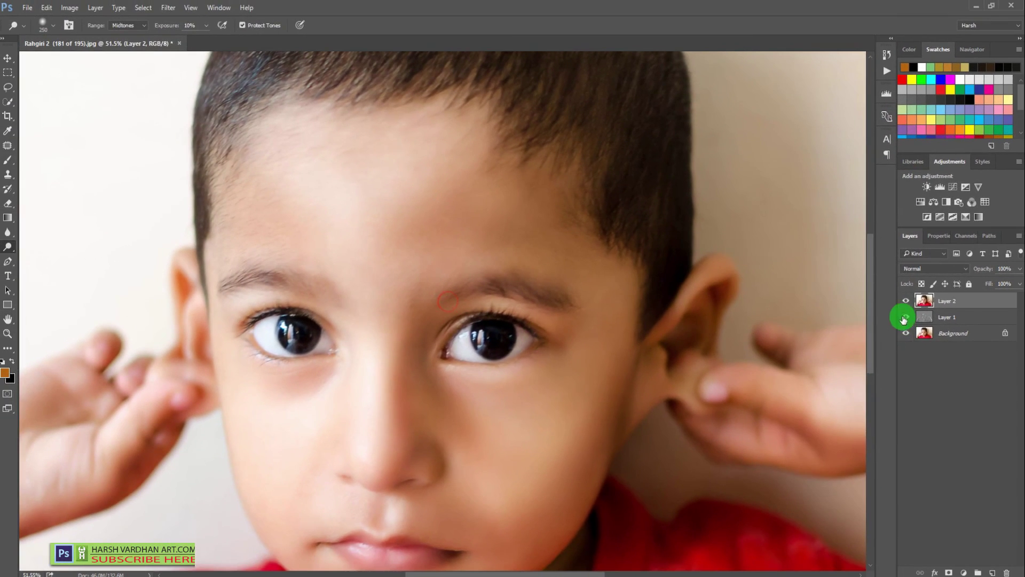
pyautogui.click(906, 301)
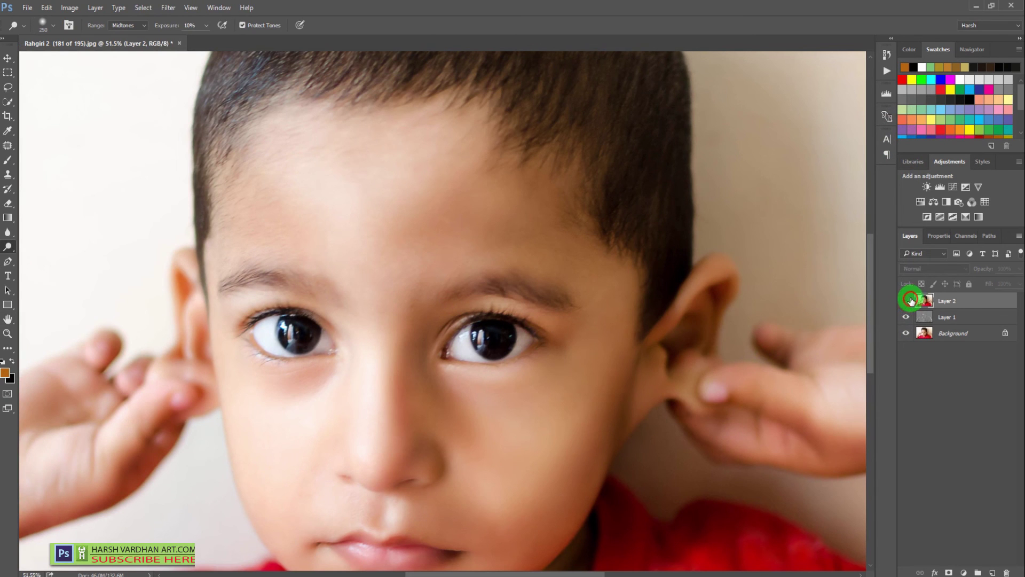
pyautogui.click(910, 299)
# Compare the whole retouched portrait with the original Background layer alone.
pyautogui.moveTo(527, 330); pyautogui.dragTo(460, 322)
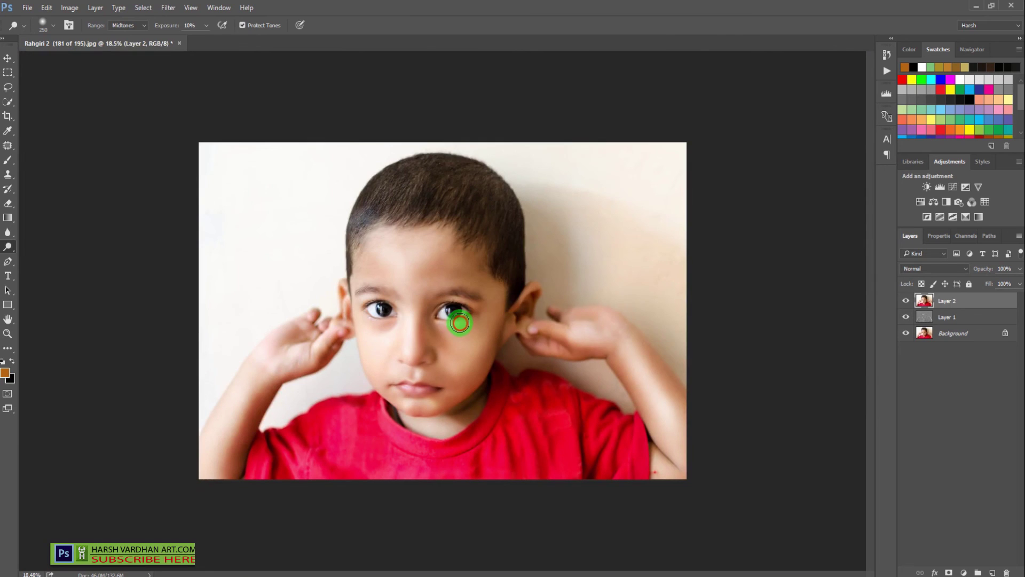
pyautogui.keyDown('alt'); pyautogui.click(905, 333); pyautogui.keyUp('alt')
pyautogui.keyDown('alt'); pyautogui.click(904, 334); pyautogui.keyUp('alt')
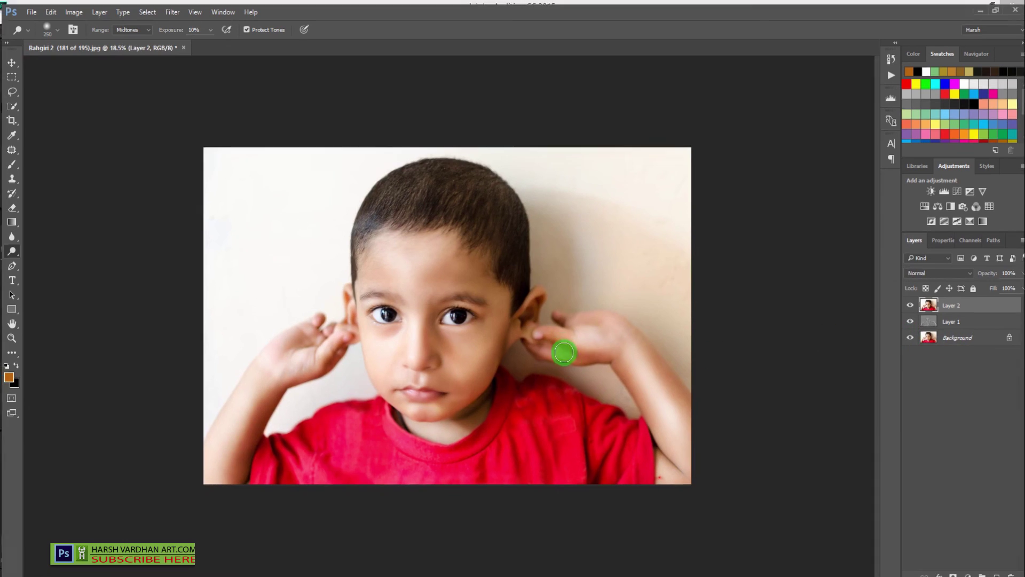
# Show the portrait enlarged in full-screen mode on black and compare the original Background with the finished retouch.
pyautogui.press('f')
pyautogui.press('f')
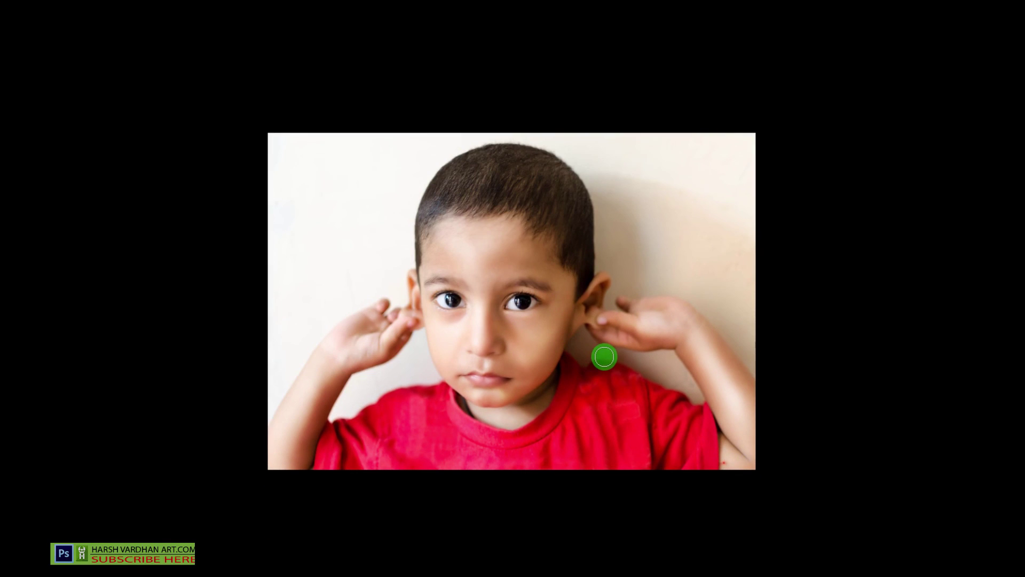
pyautogui.hotkey('ctrl', '+')
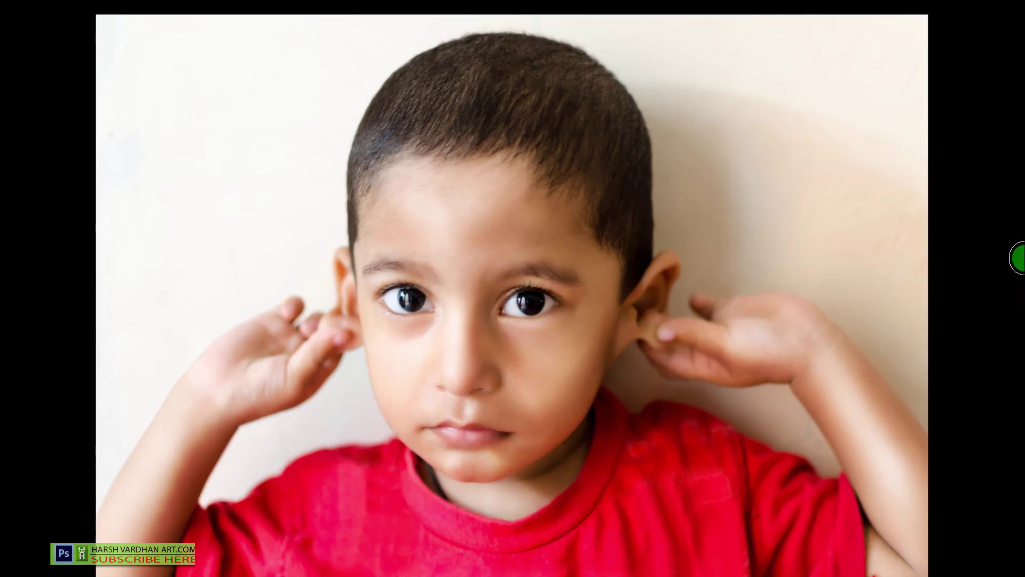
pyautogui.moveTo(1018, 418)
pyautogui.click(906, 352)
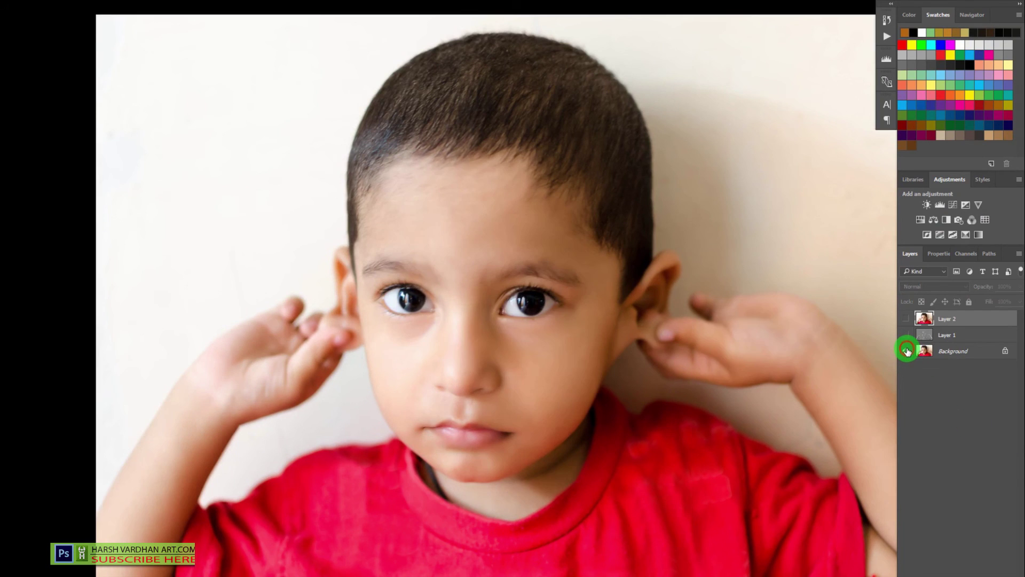
pyautogui.click(906, 352)
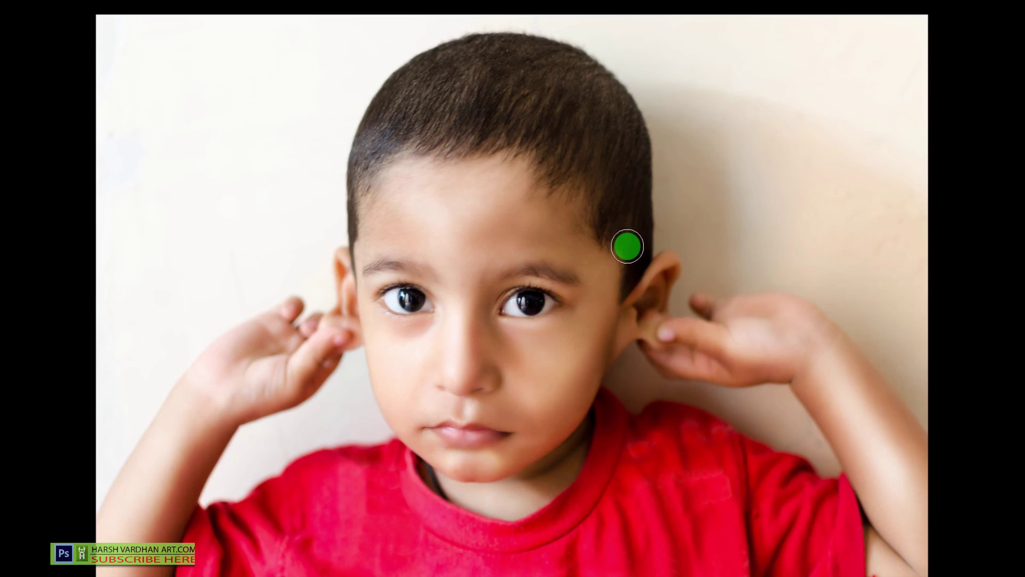